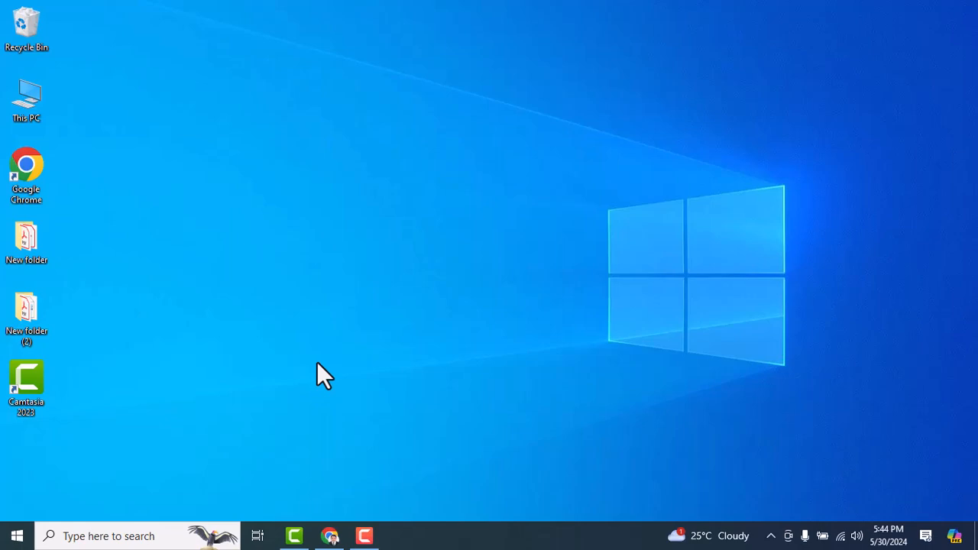
Launch Chrome from the taskbar to show the PESP MIS login page
click(330, 535)
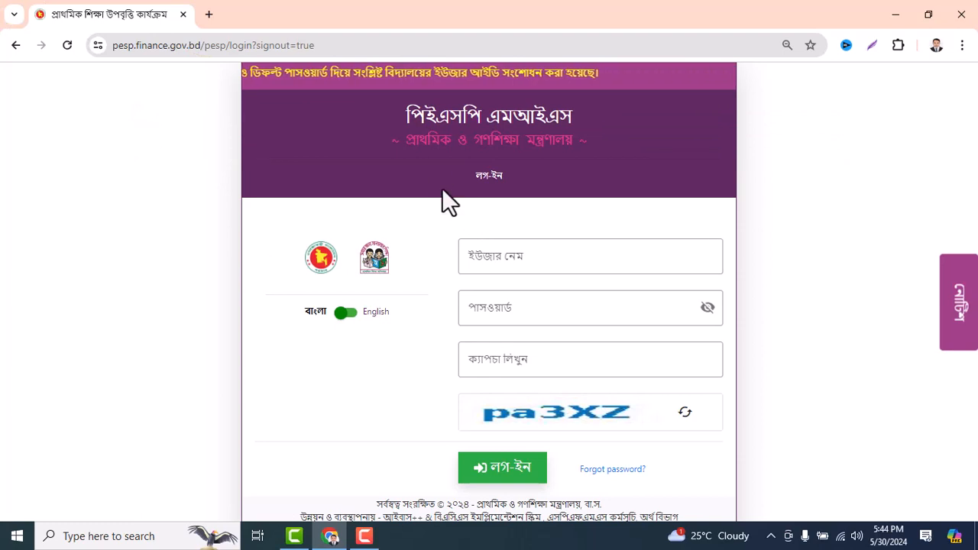
Log in with the school's username, account password and the captcha code shown on screen
click(677, 244)
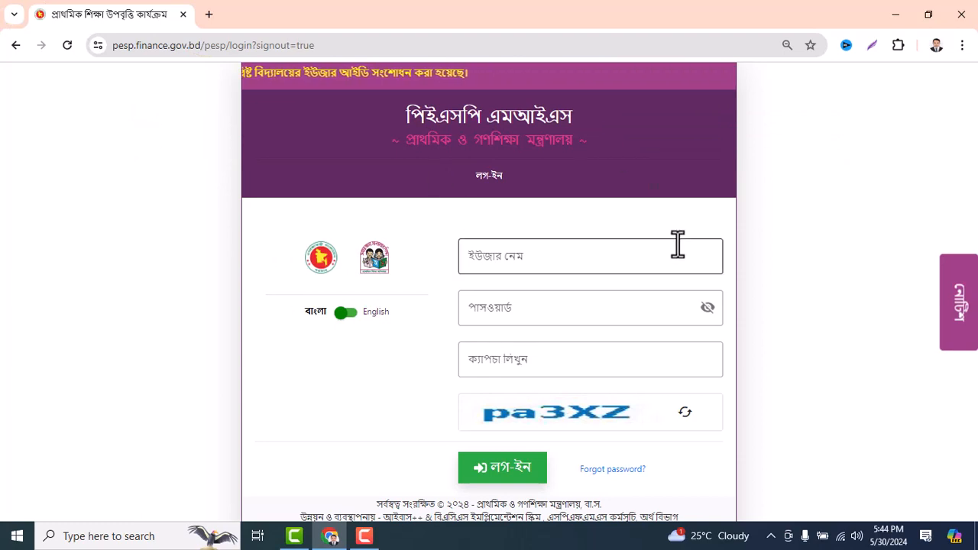
click(572, 262)
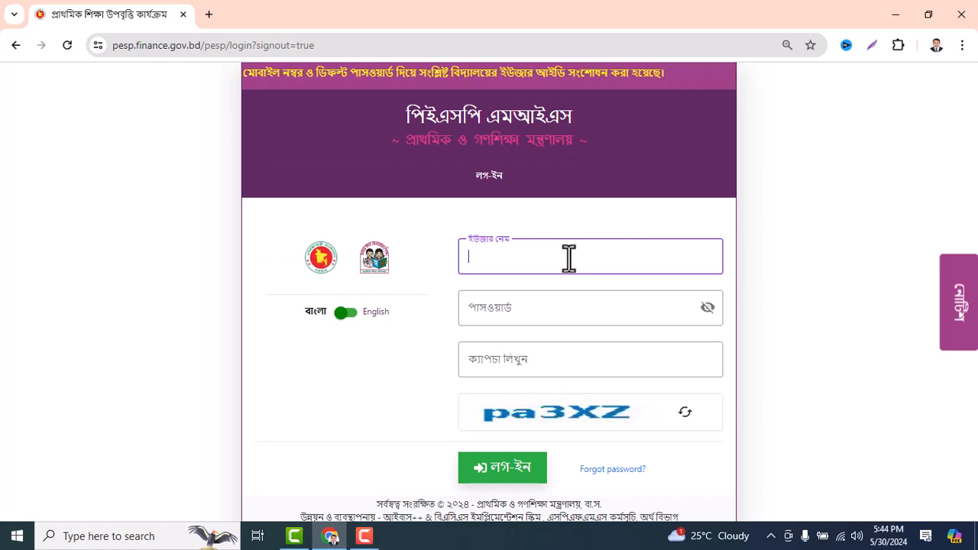
text(01718)
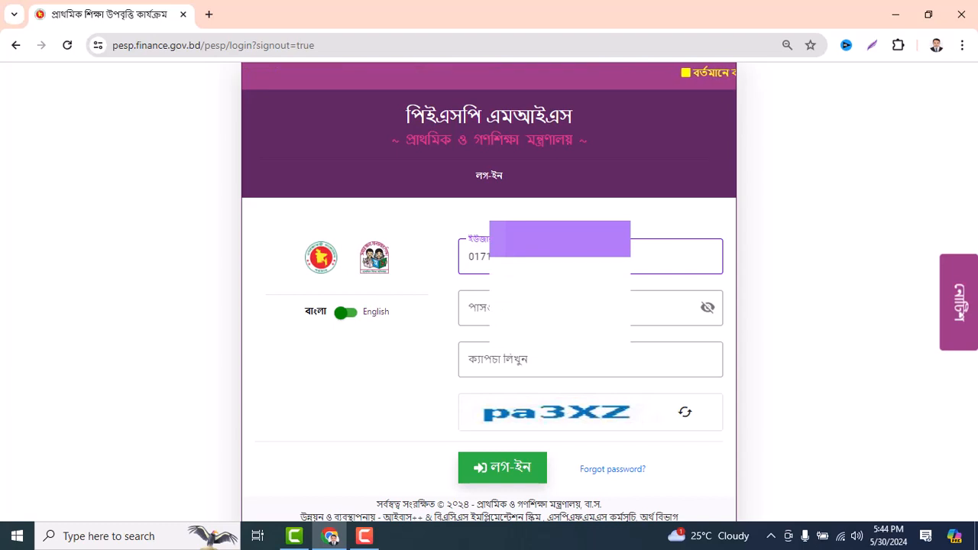
key(Tab)
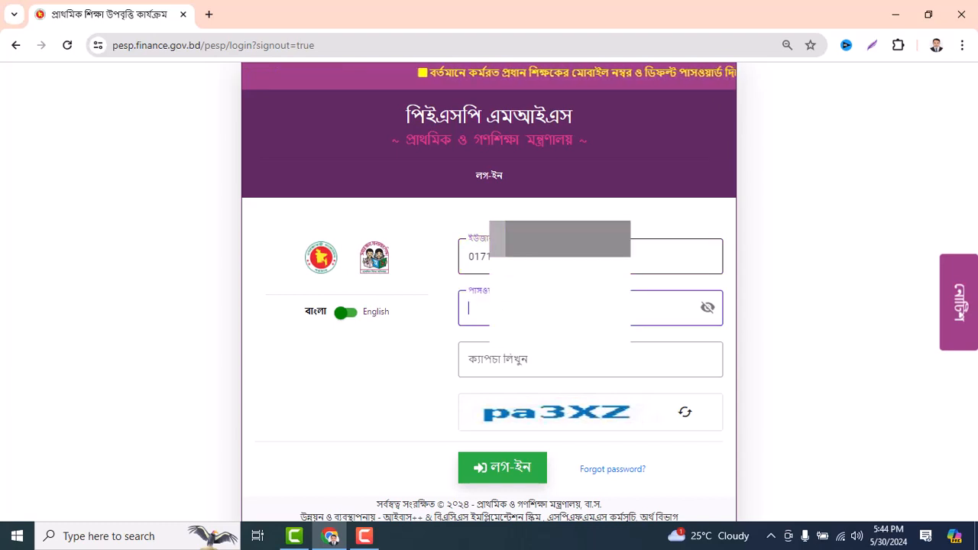
text(••)
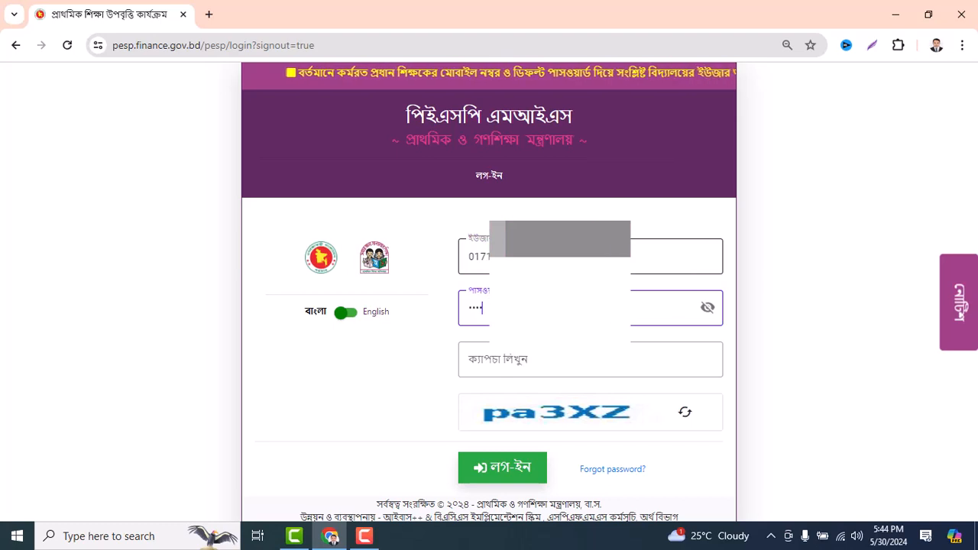
text(••)
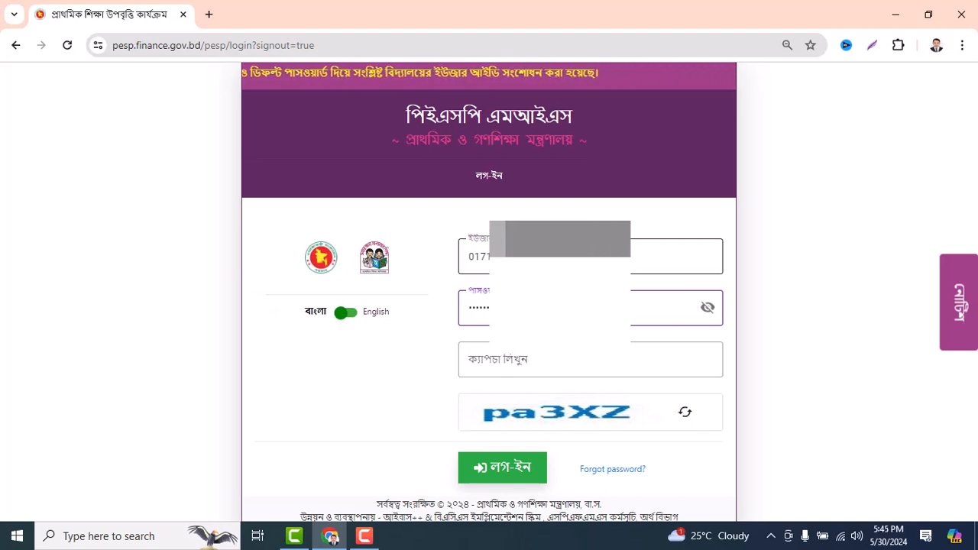
click(510, 356)
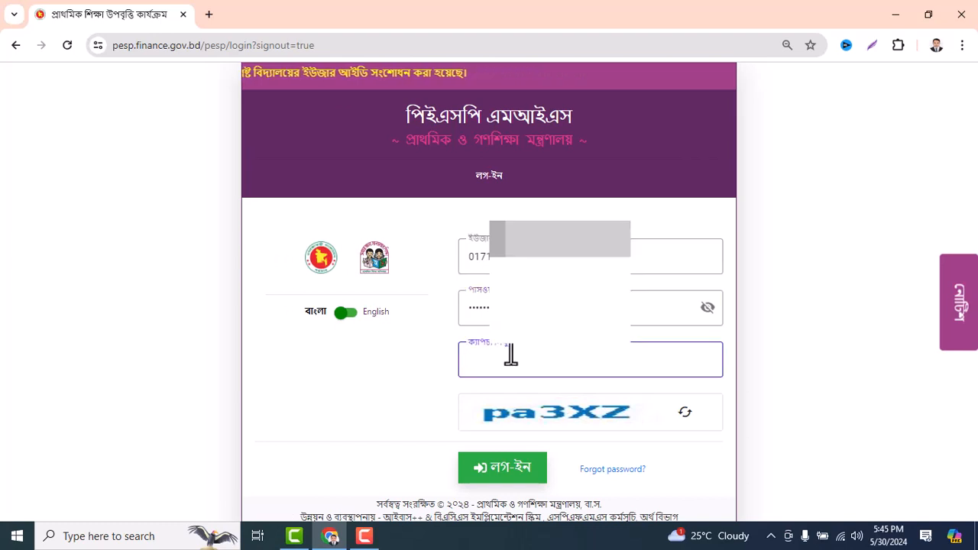
text(pa)
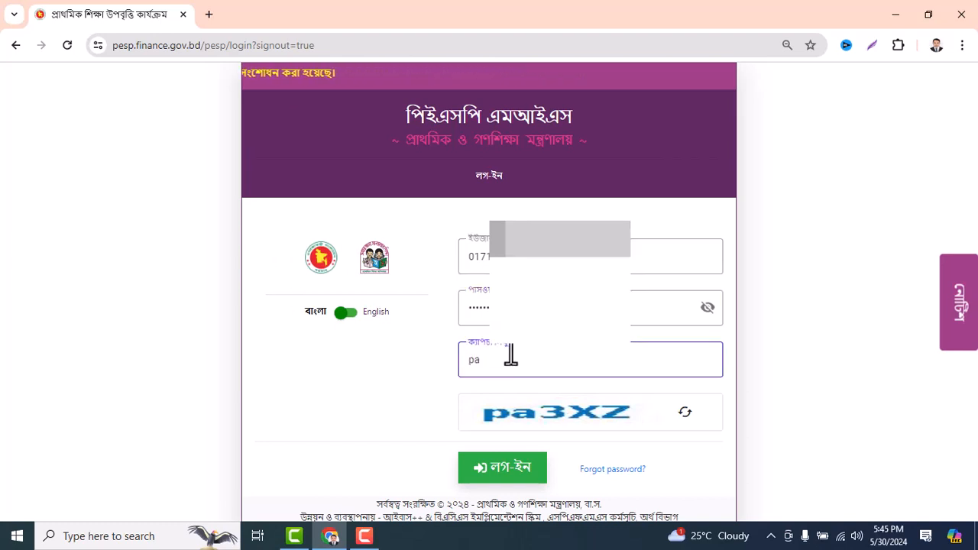
text(3)
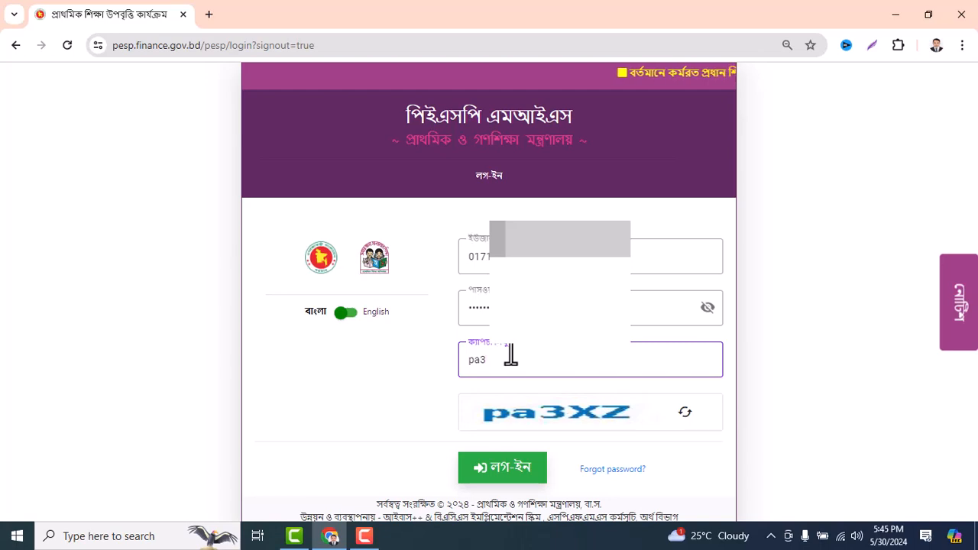
text(XZ)
click(497, 470)
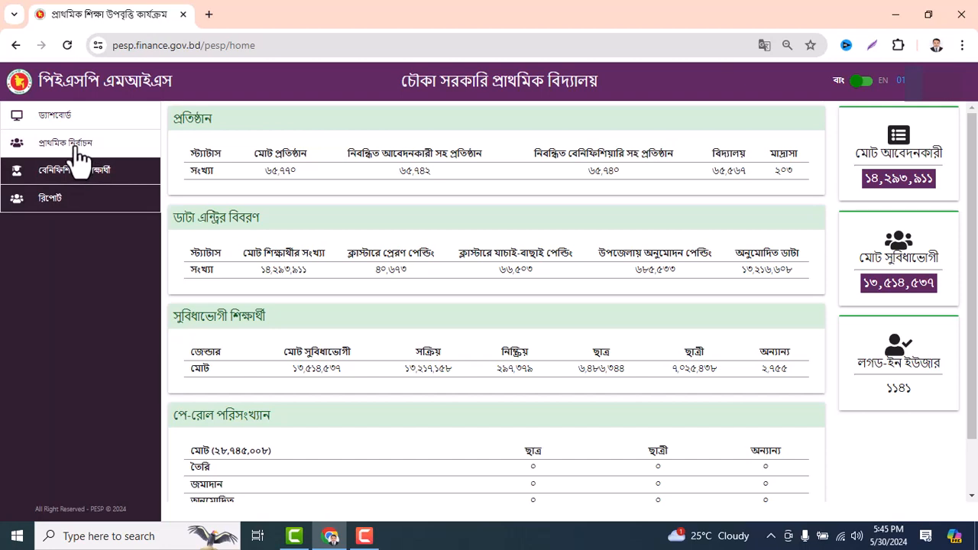
Expand the প্রাথমিক নির্বাচন section in the left sidebar
click(55, 152)
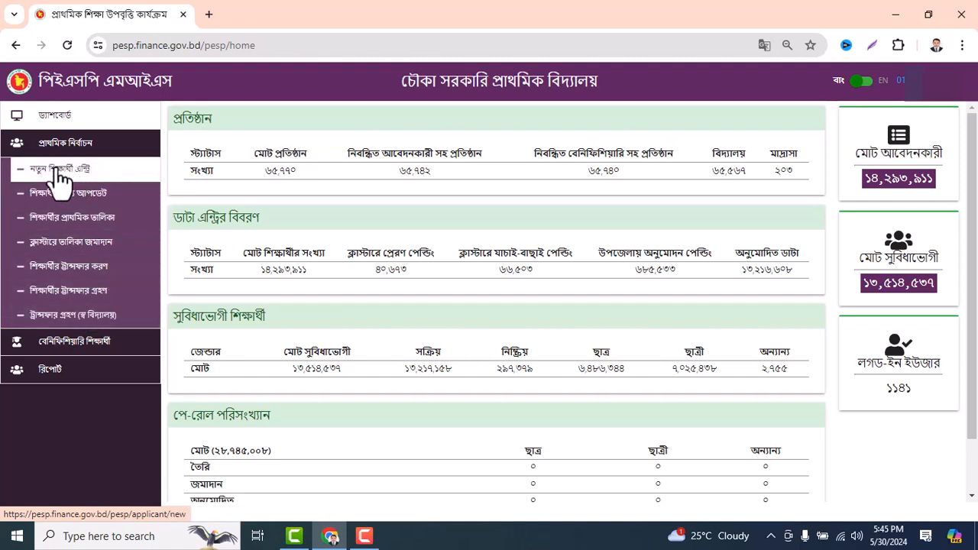
Open নতুন শিক্ষার্থী এন্ট্রি and review the blank form down to the payment section
click(107, 178)
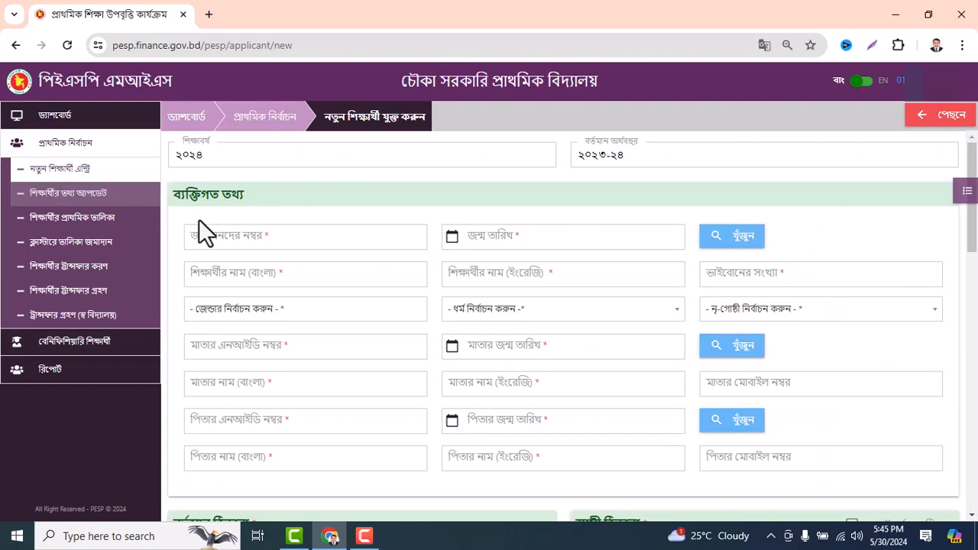
scroll(659, 327, down, 15)
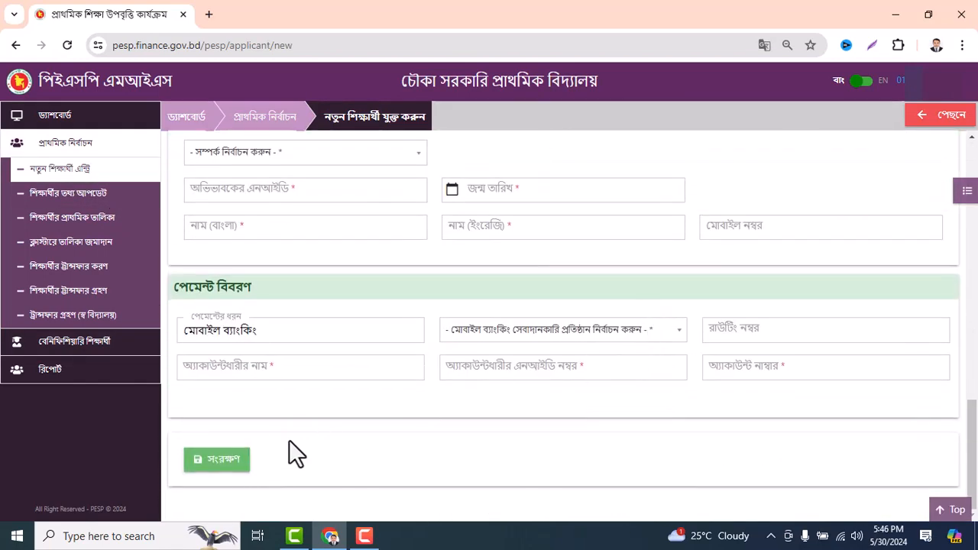
scroll(290, 439, up, 8)
scroll(289, 427, up, 4)
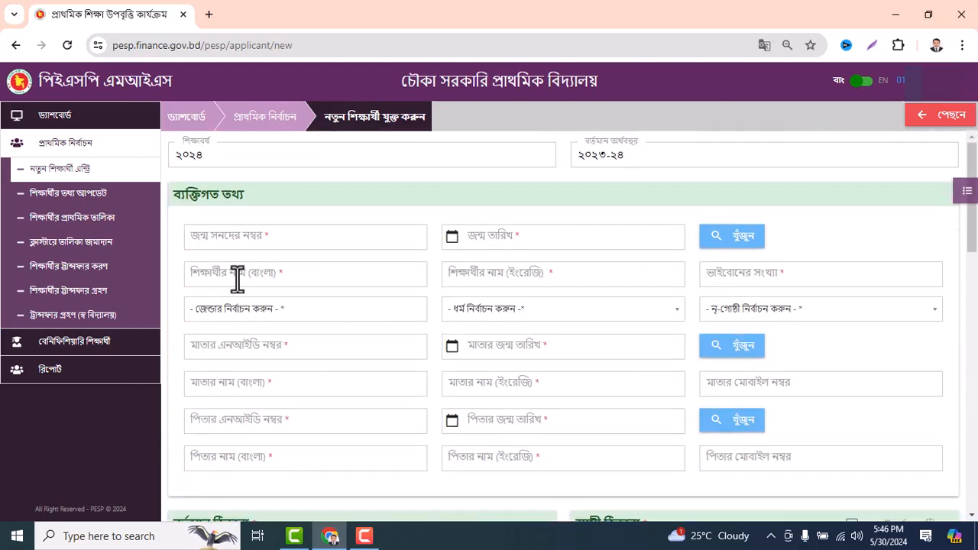
click(242, 238)
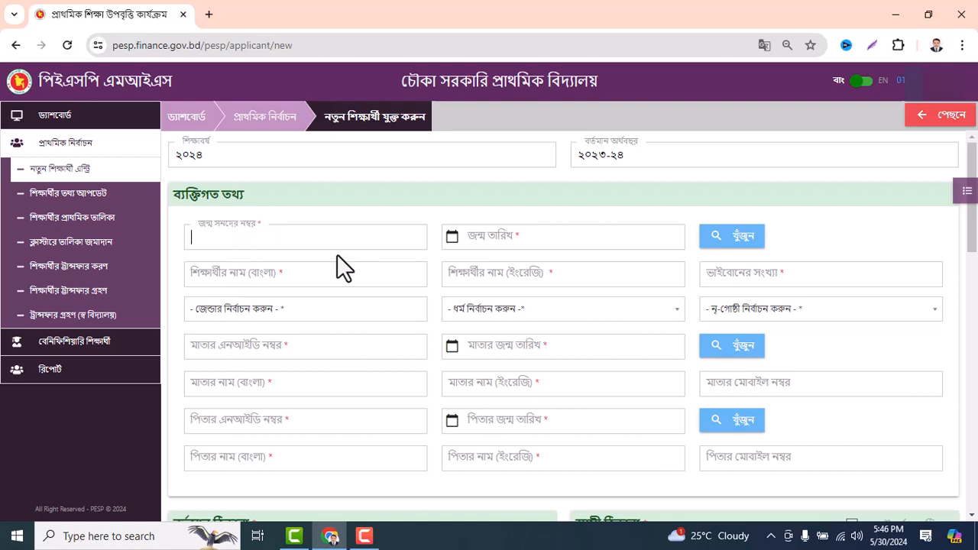
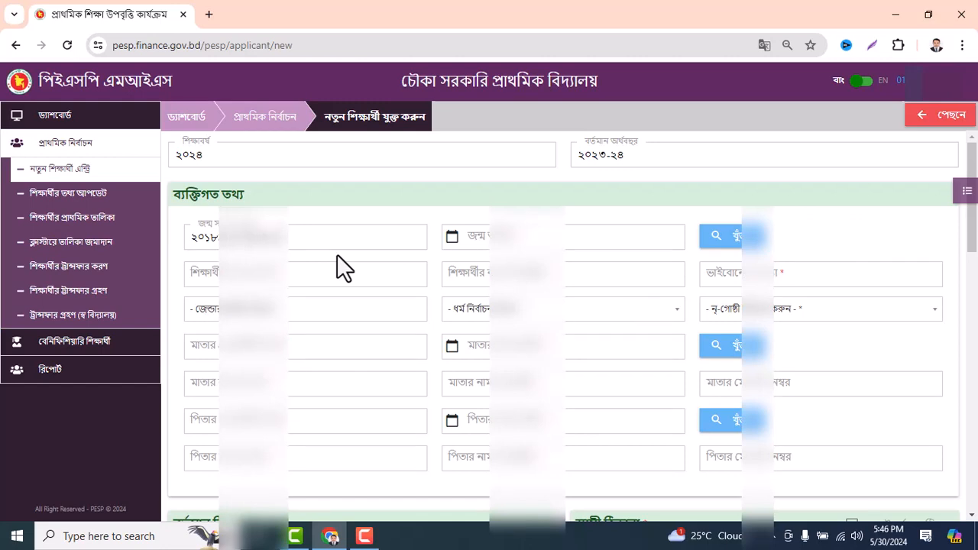
key(Tab)
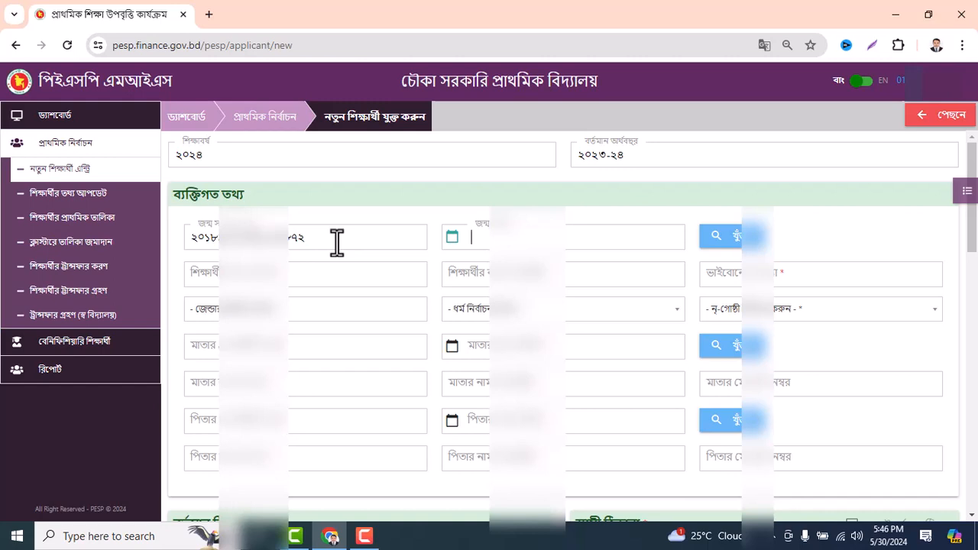
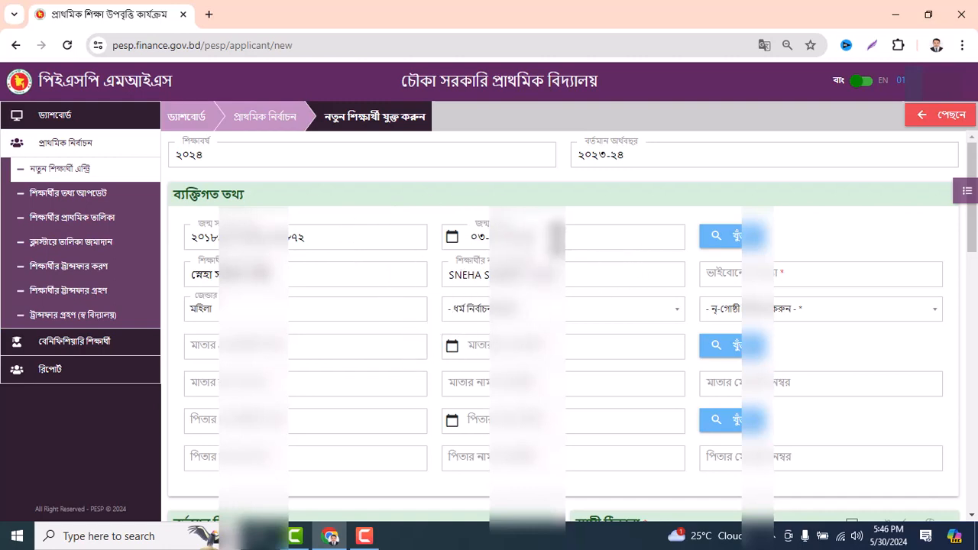
click(555, 239)
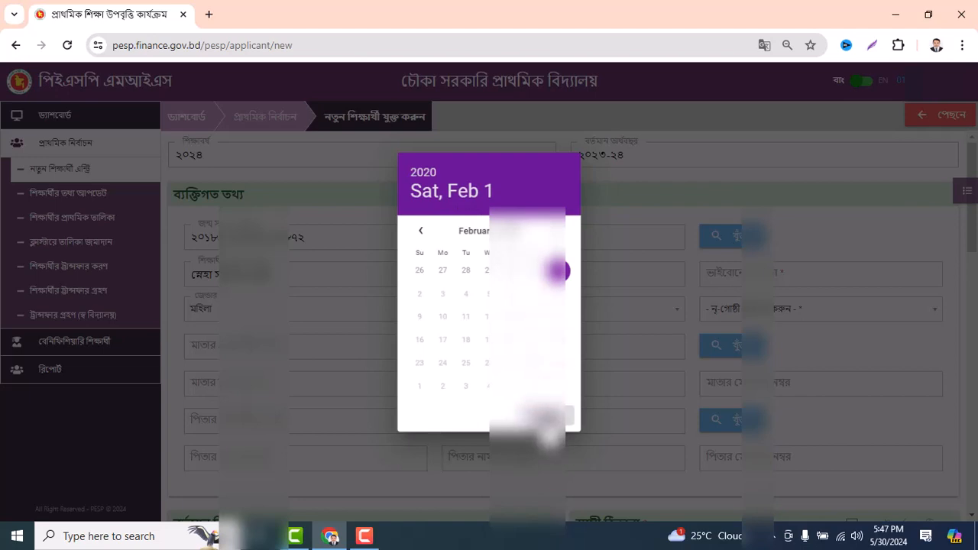
click(546, 419)
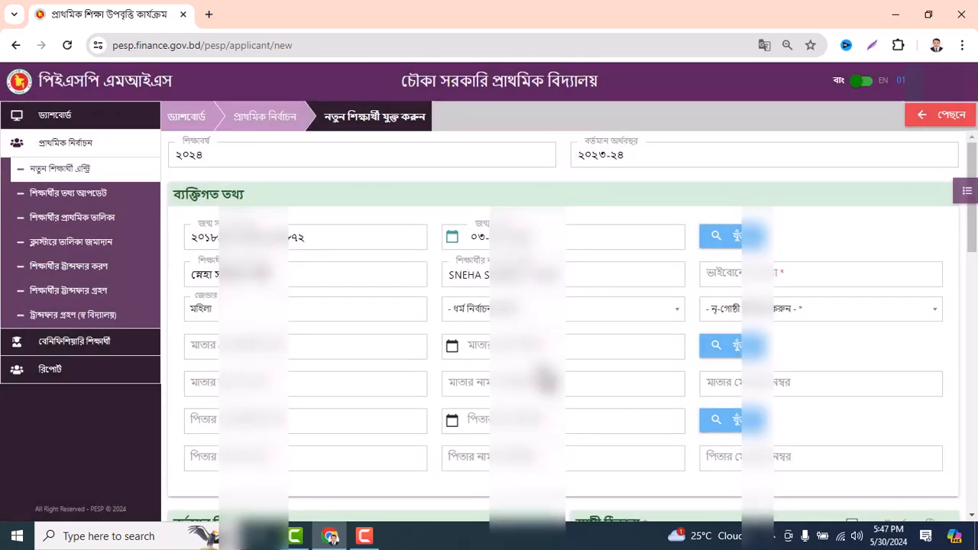
key(Tab)
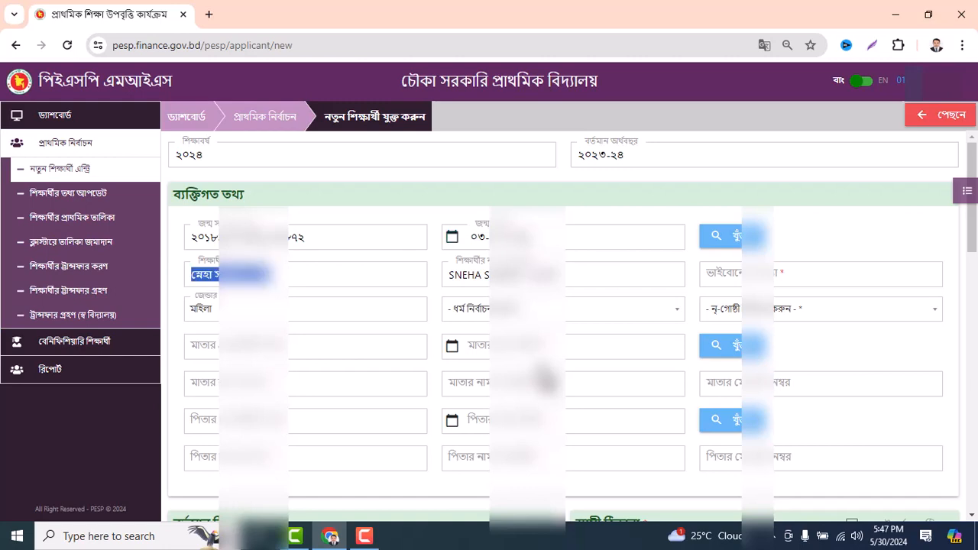
key(Tab)
key(Tab)
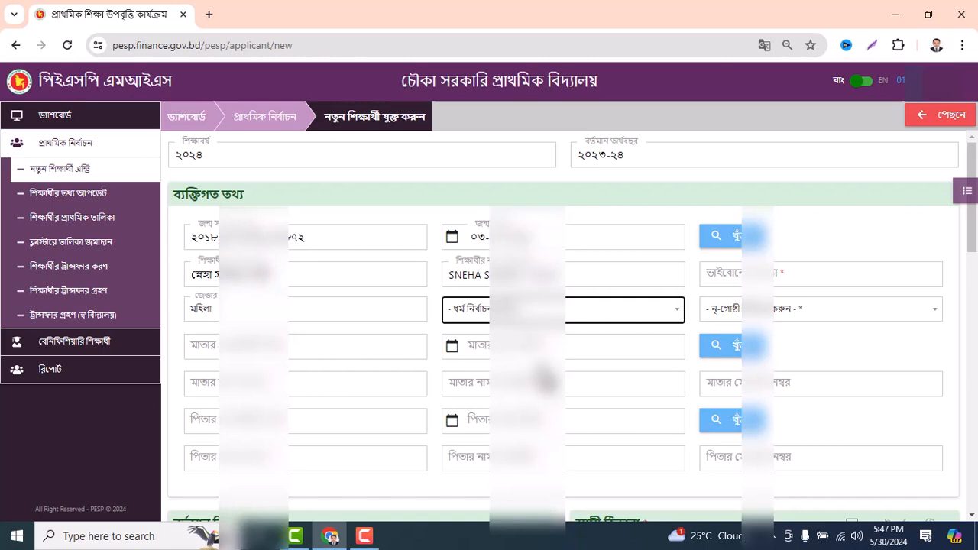
key(shift+Tab)
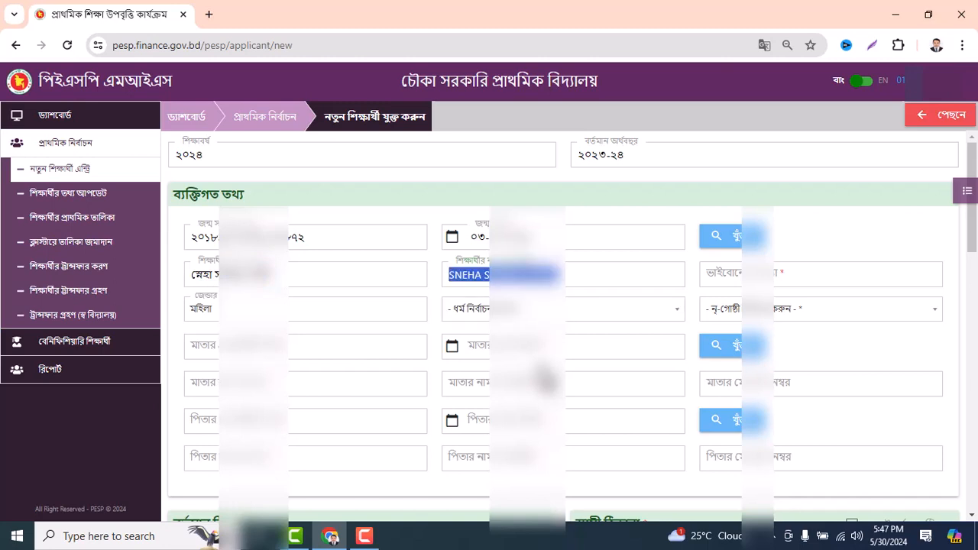
key(Tab)
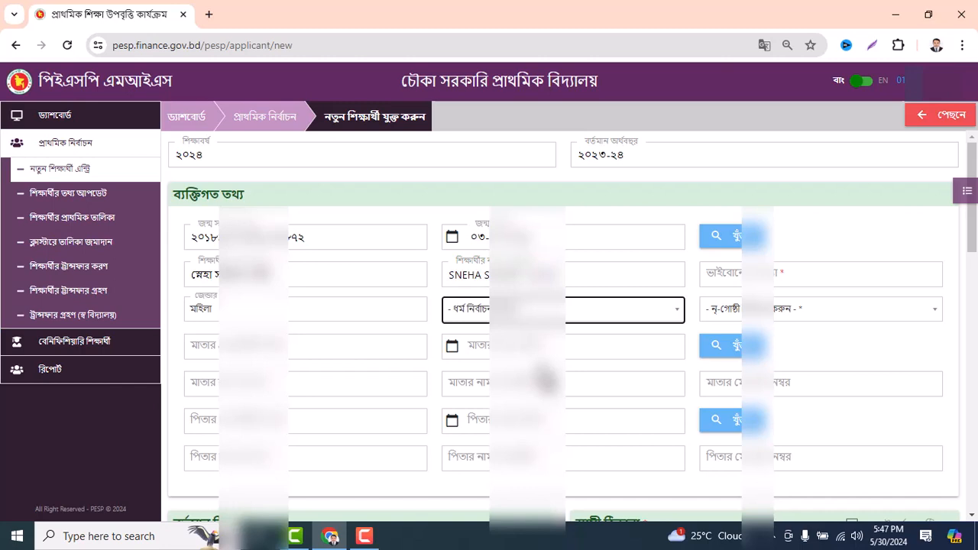
Set the student's religion to হিন্দু and number of siblings to ২
key(Return)
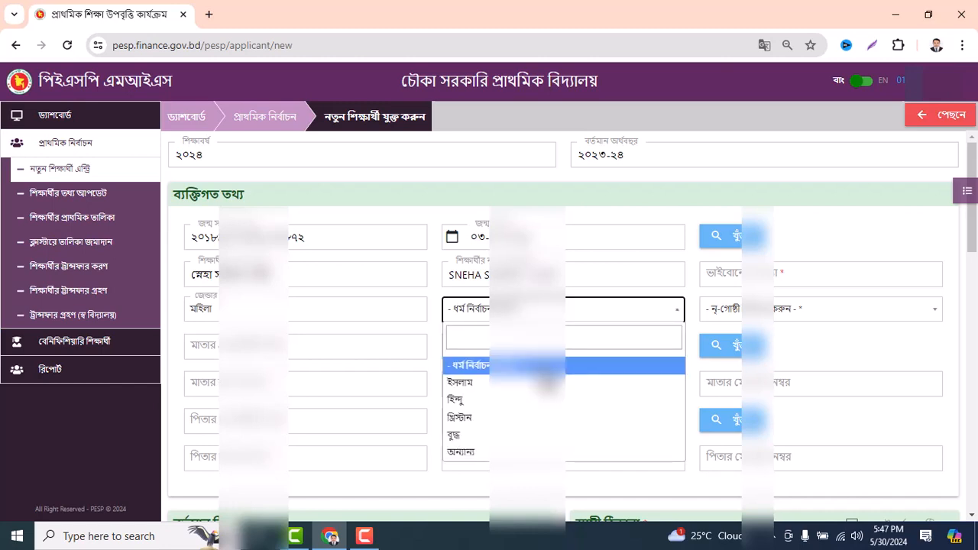
key(Down)
key(Down)
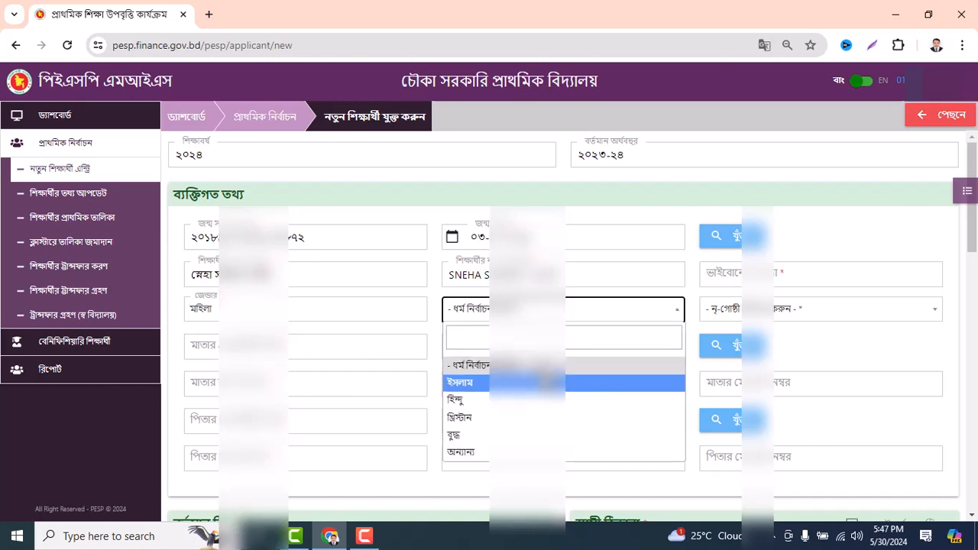
key(Return)
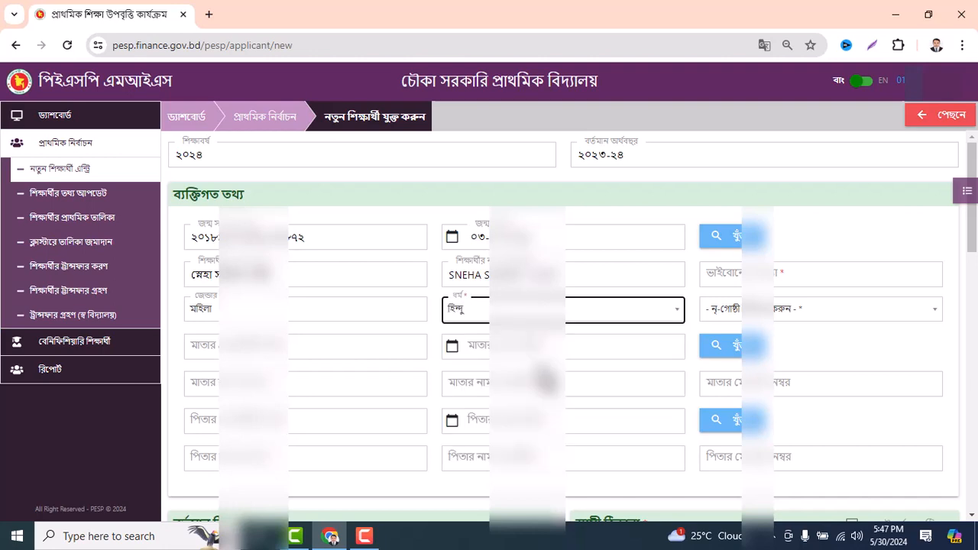
key(Tab)
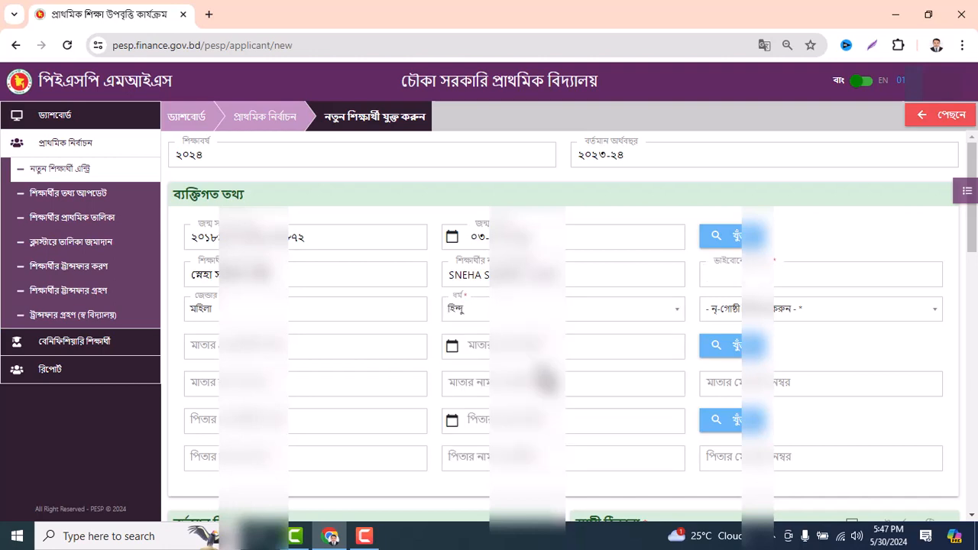
text(২)
Set ethnic minority to না and begin entering the mother's NID number
key(Tab)
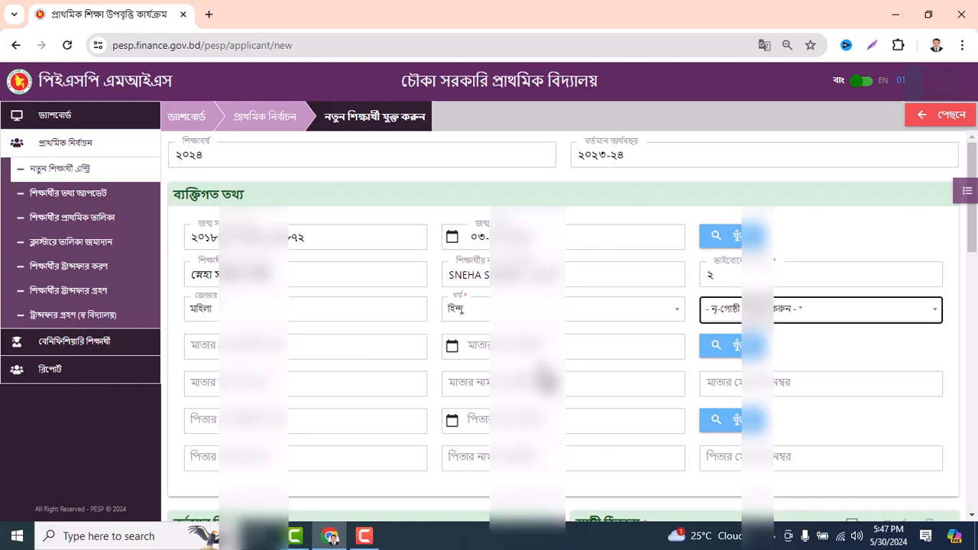
key(Return)
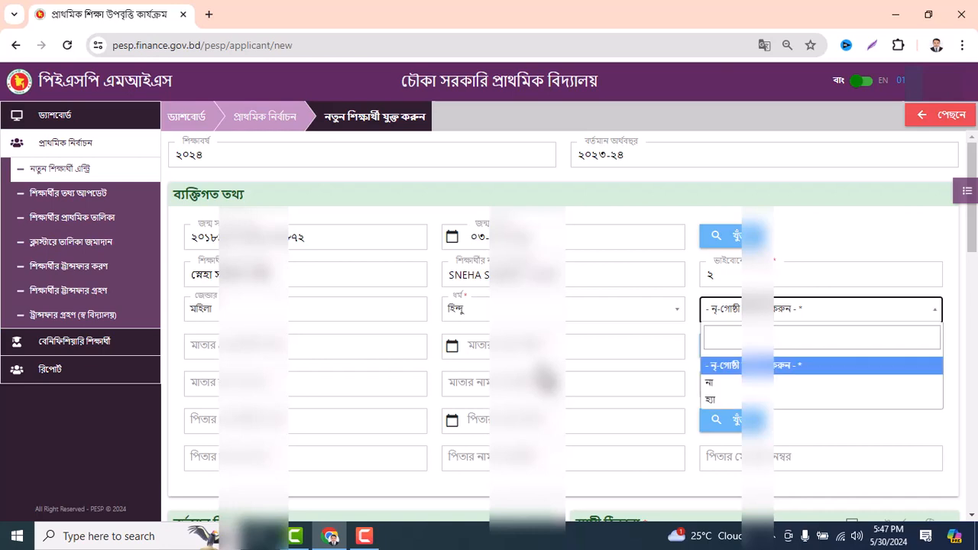
key(Down)
key(Down)
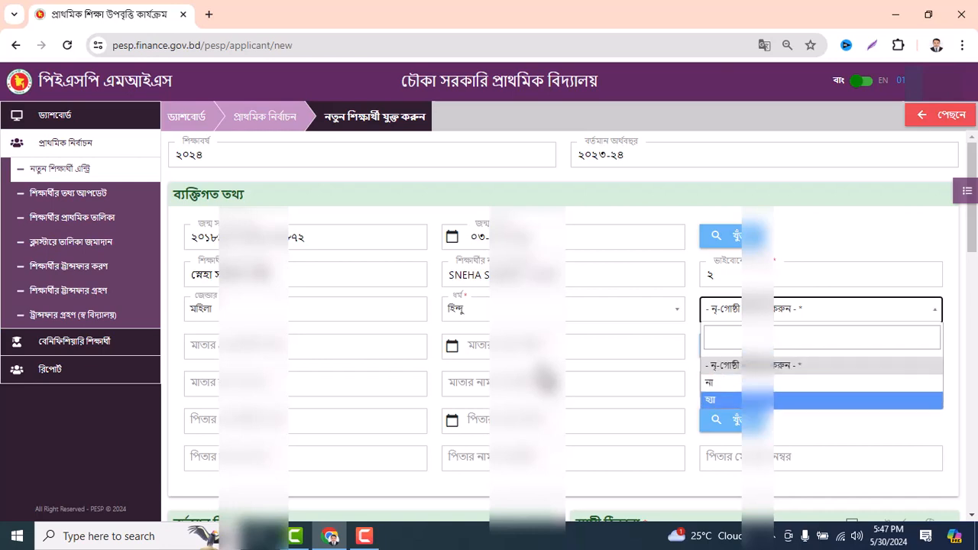
key(Up)
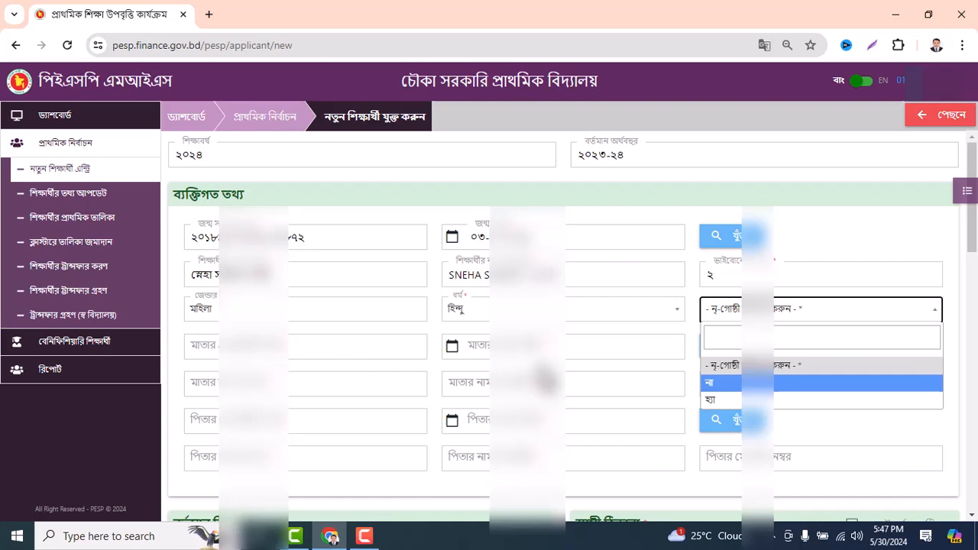
key(Return)
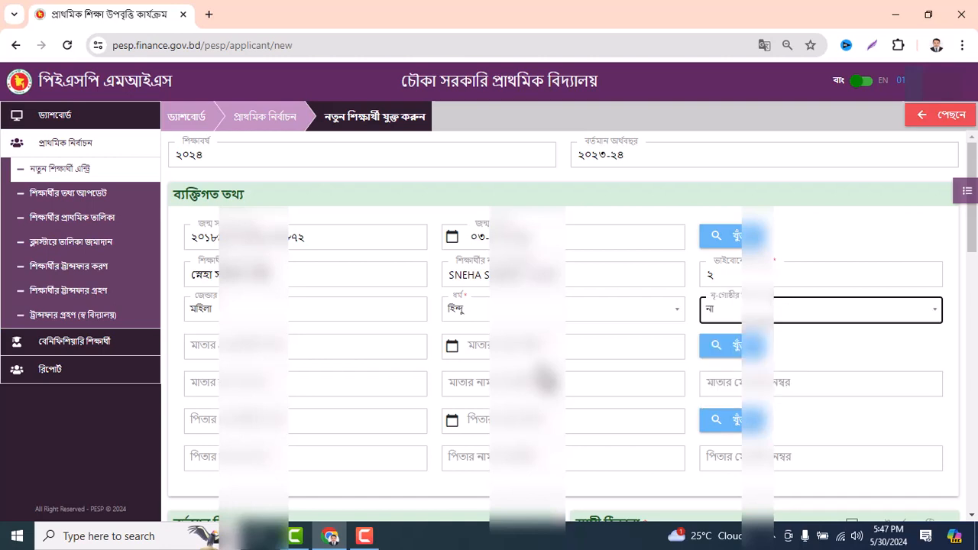
click(305, 347)
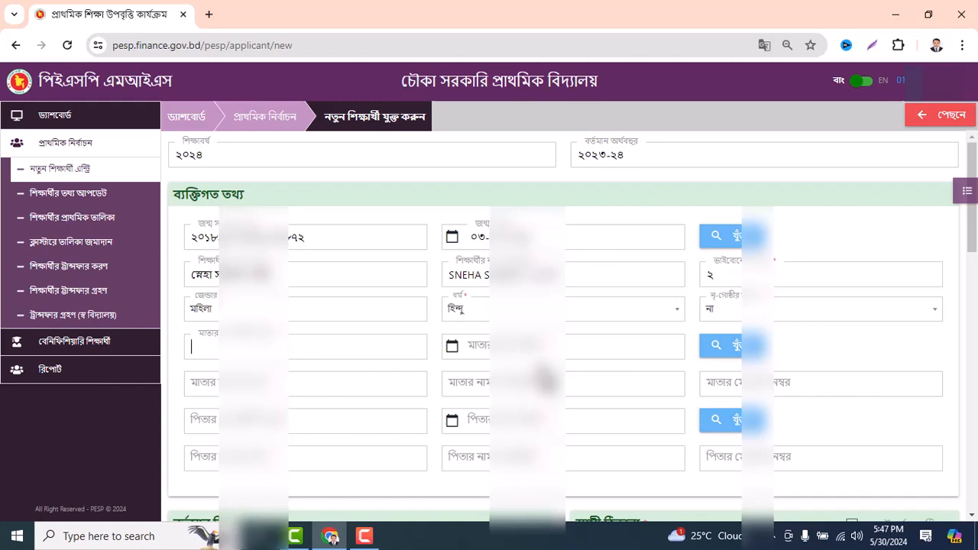
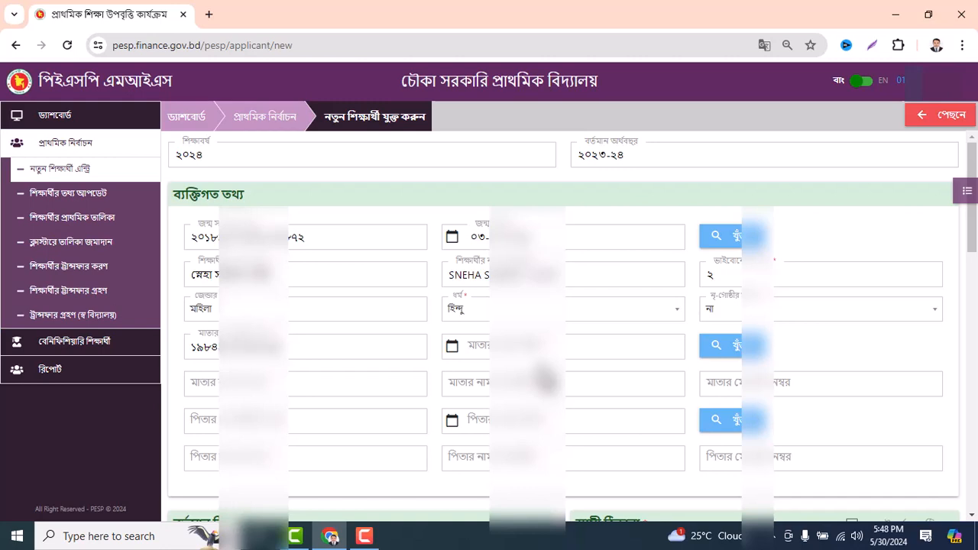
Complete the mother's NID, date of birth and mobile number fields
key(Tab)
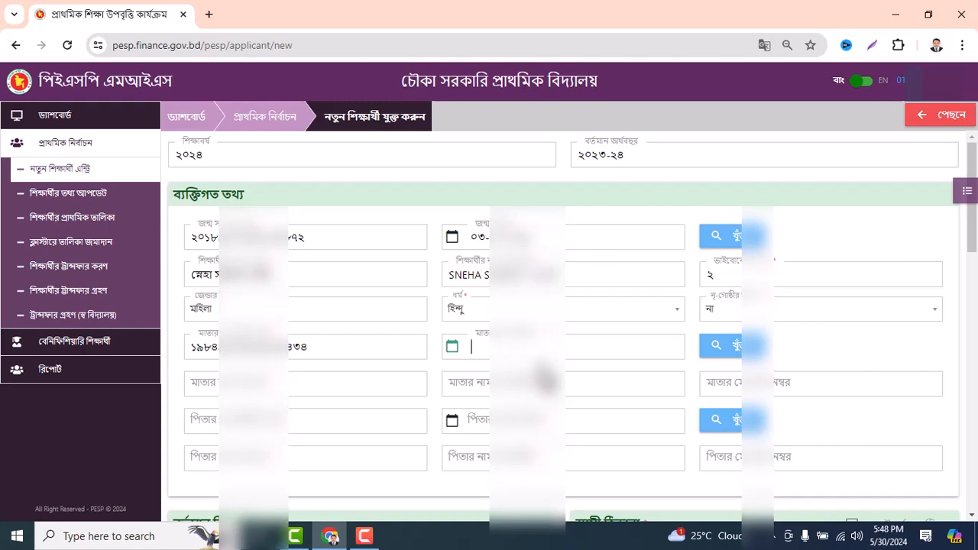
text(12)
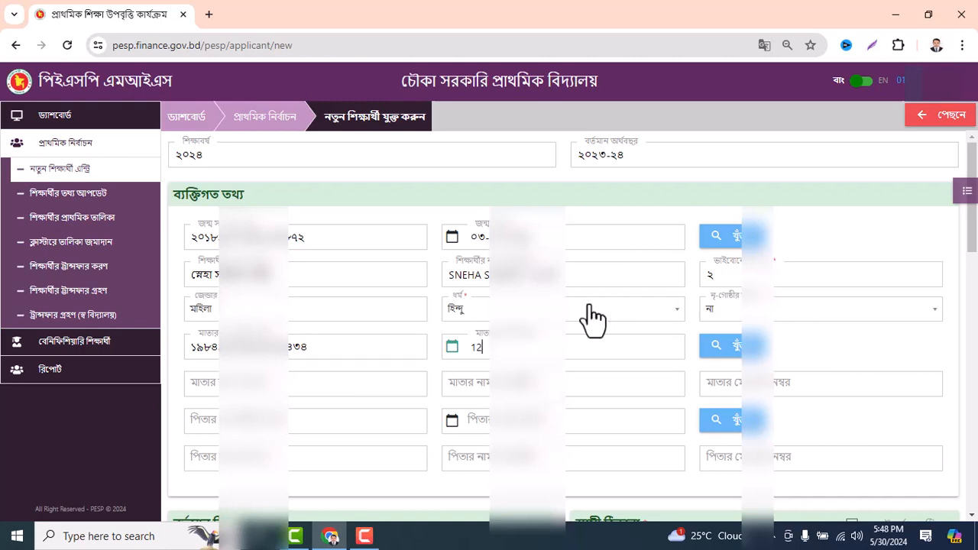
text(-184)
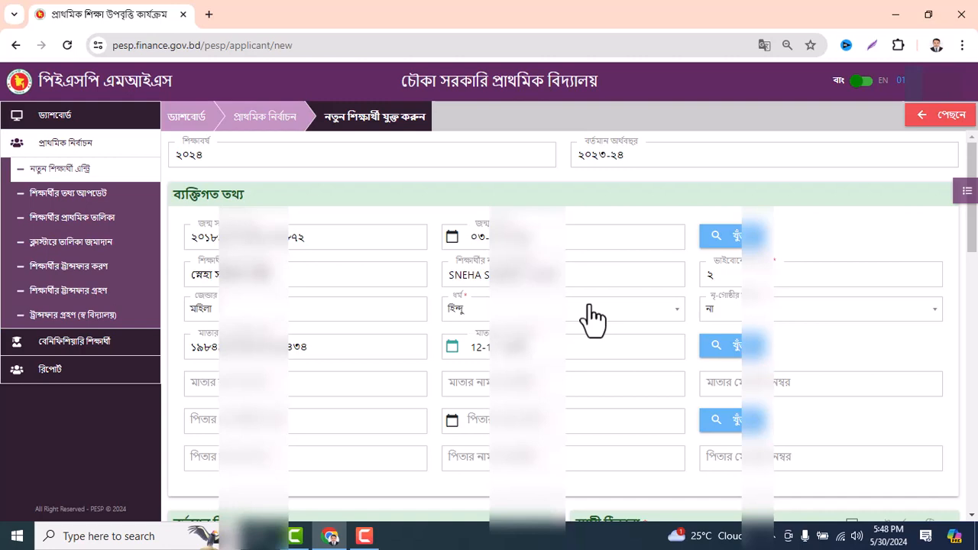
key(Tab)
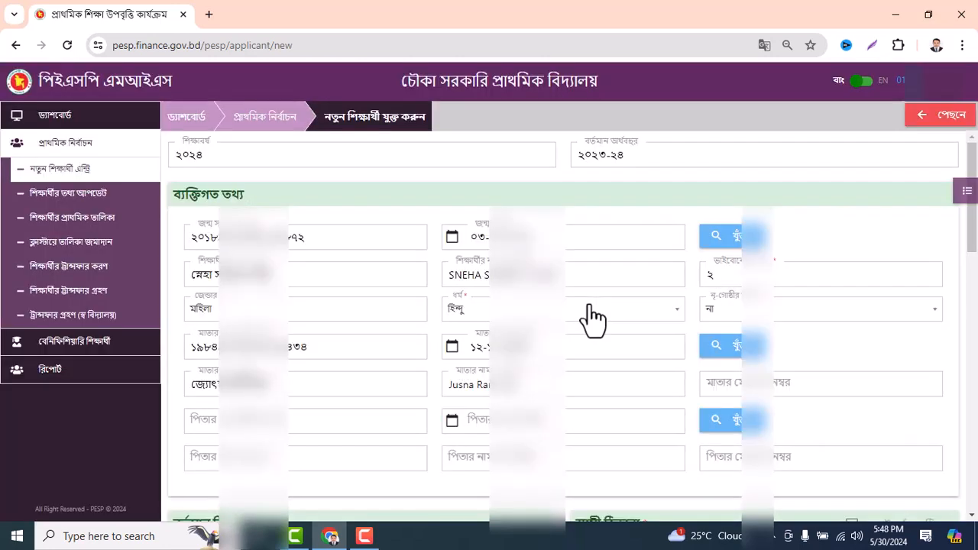
key(Tab)
key(Tab)
key(Tab)
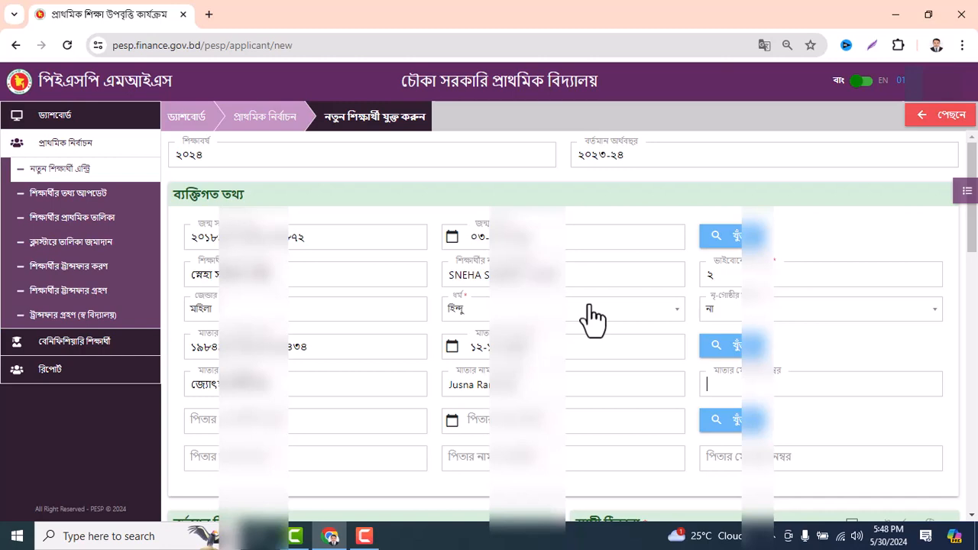
text(০১৭২১৪)
text(৪৪)
text(২)
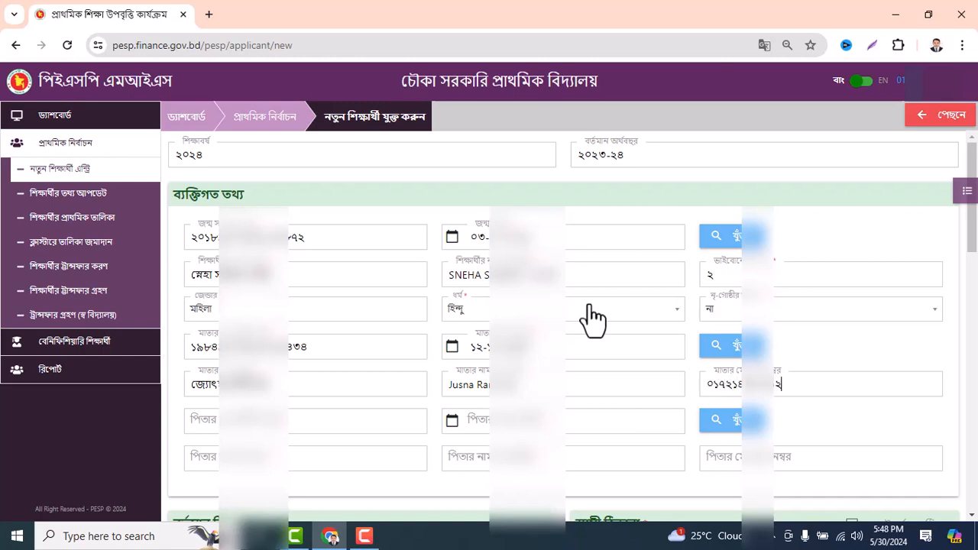
key(Tab)
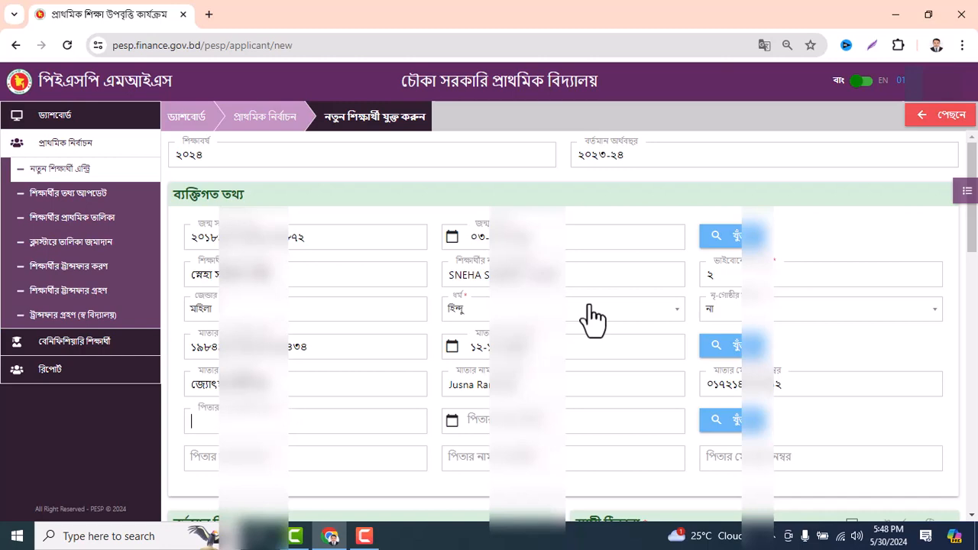
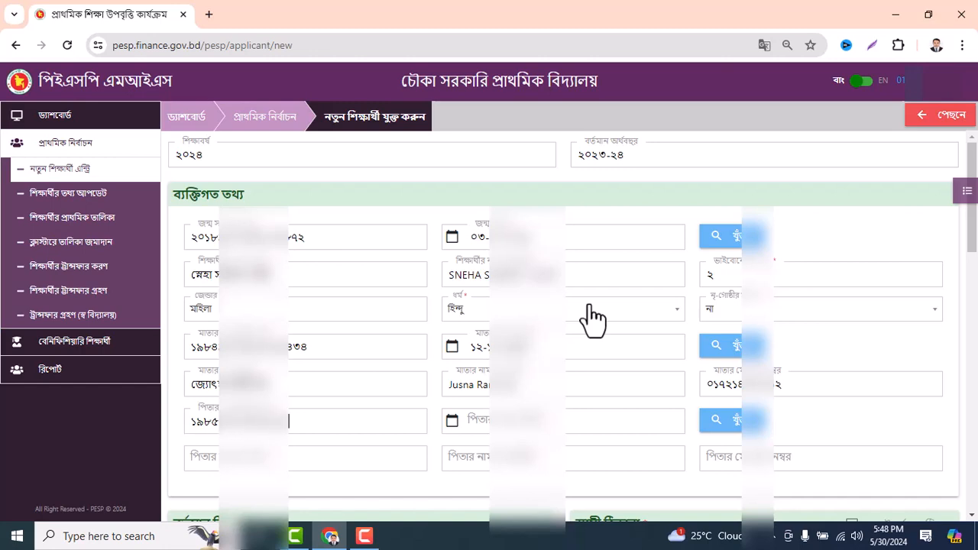
Enter the father's NID number and date of birth, confirming the date in the calendar
key(Tab)
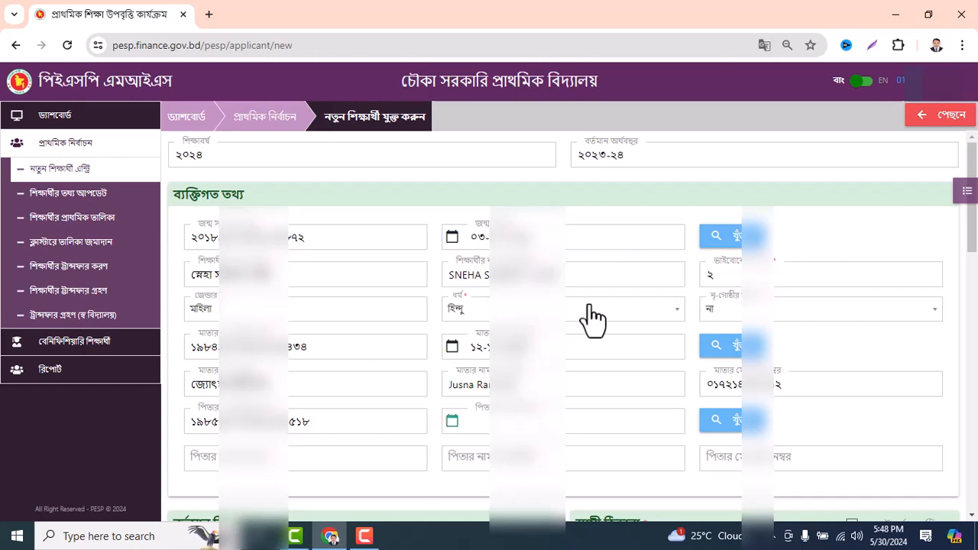
text(16-0)
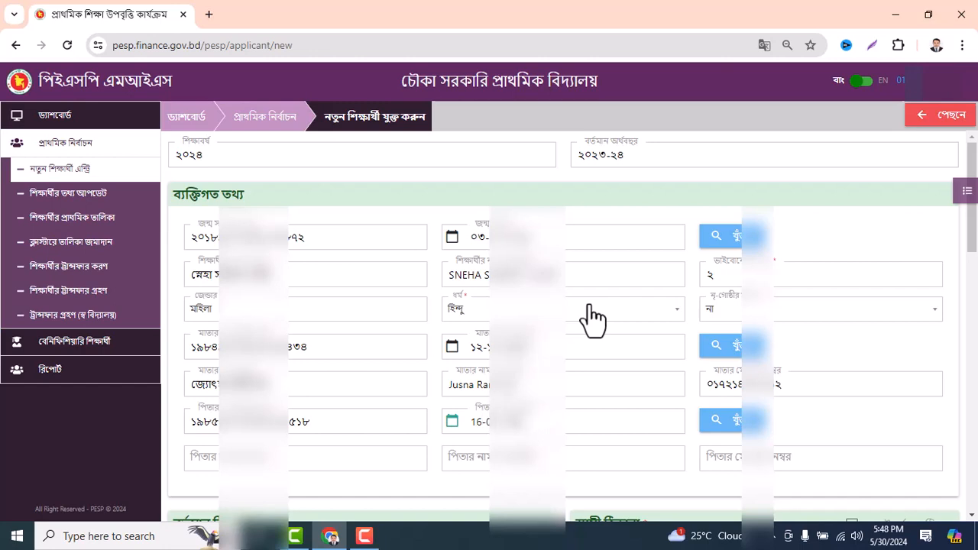
key(Tab)
key(Return)
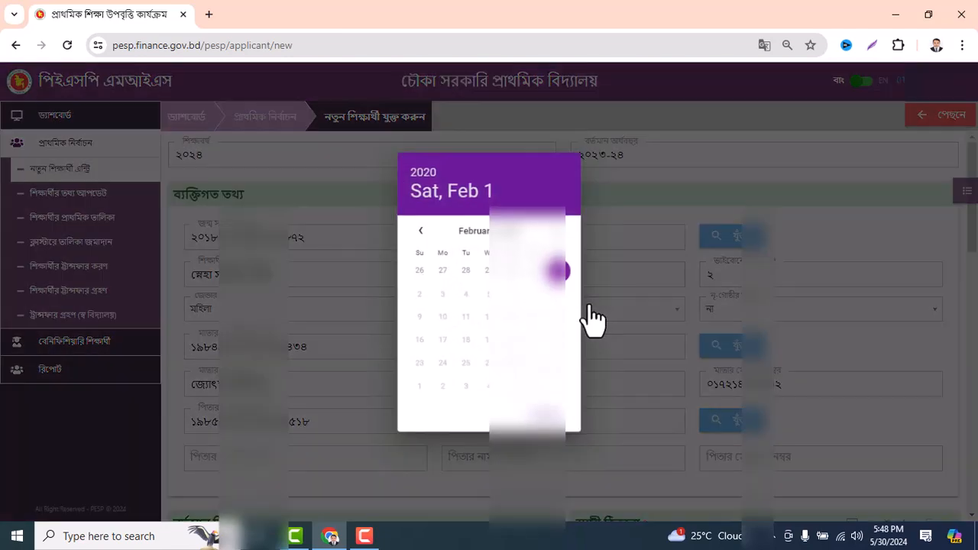
click(563, 417)
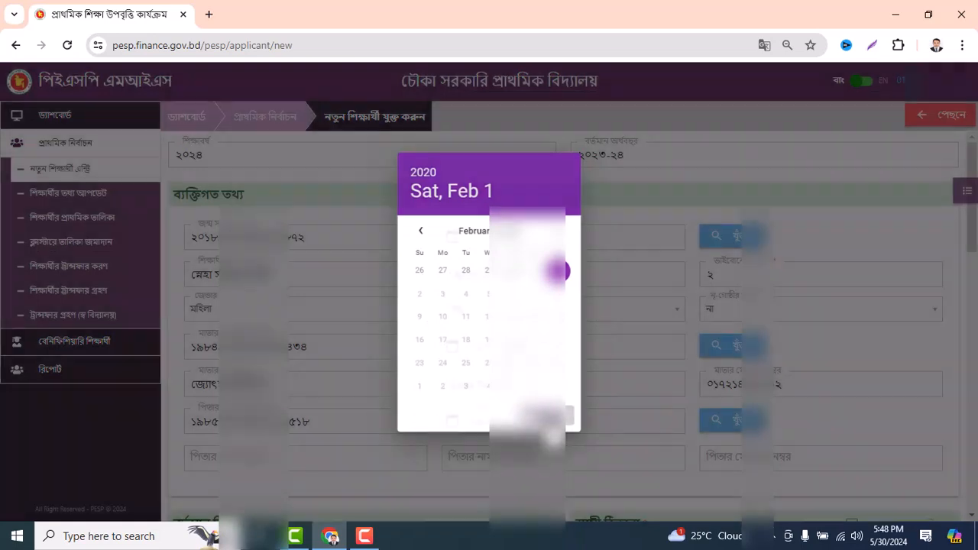
Look up the father's NID, which reports incorrect details, and select the number for correction
click(732, 421)
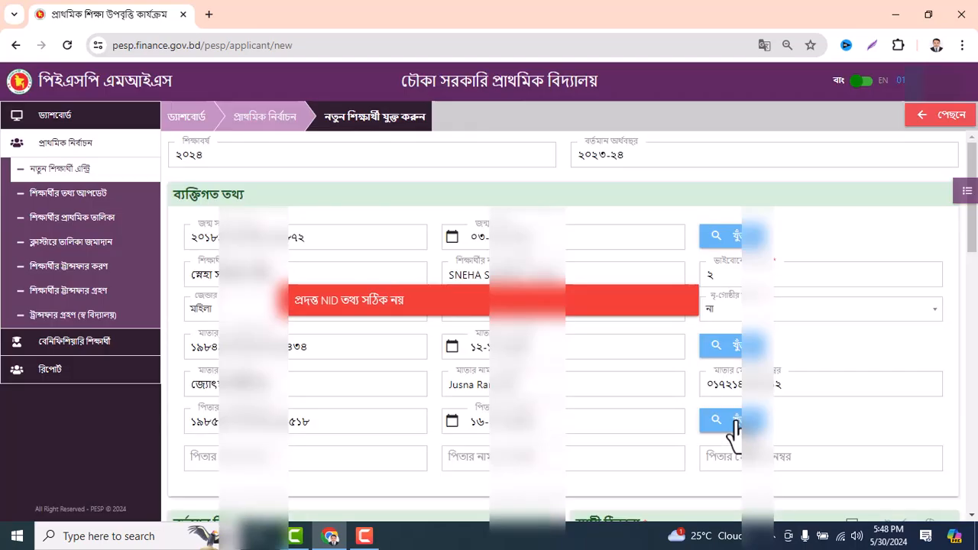
click(343, 421)
drag(343, 421, 164, 433)
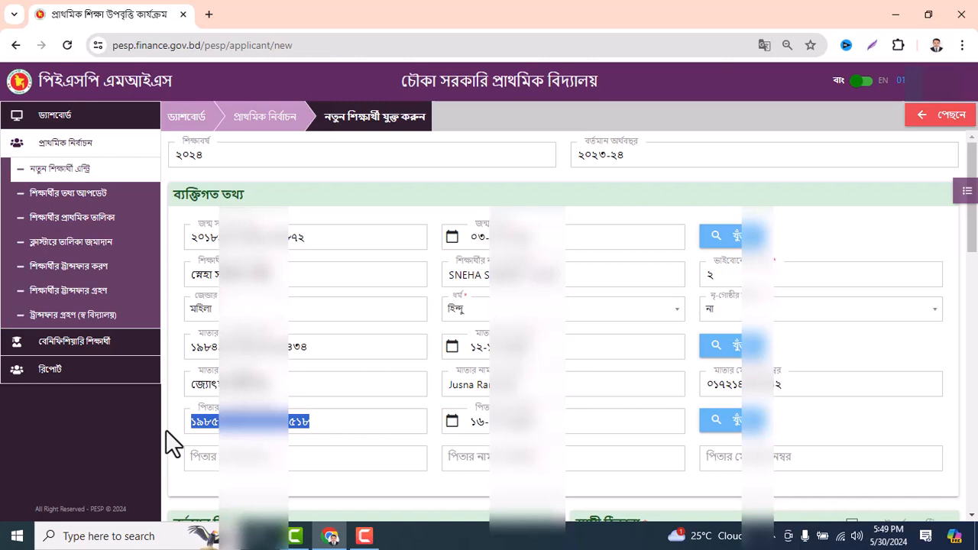
Retype the father's NID number, then clear and re-enter his date of birth
key(BackSpace)
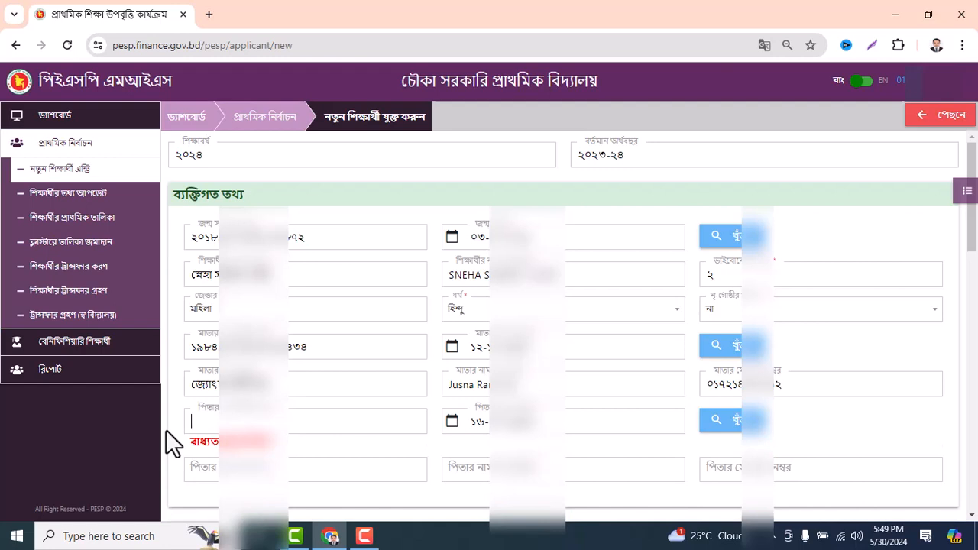
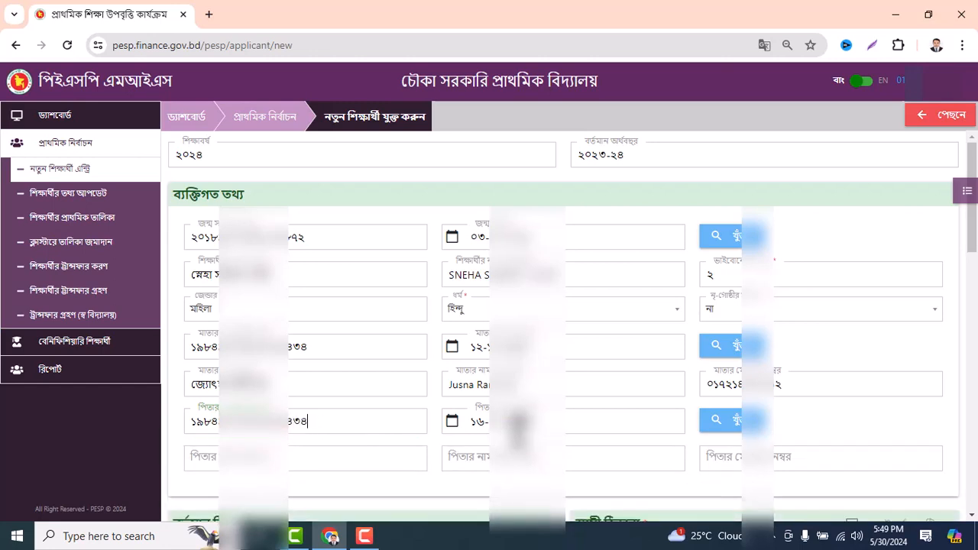
double_click(524, 425)
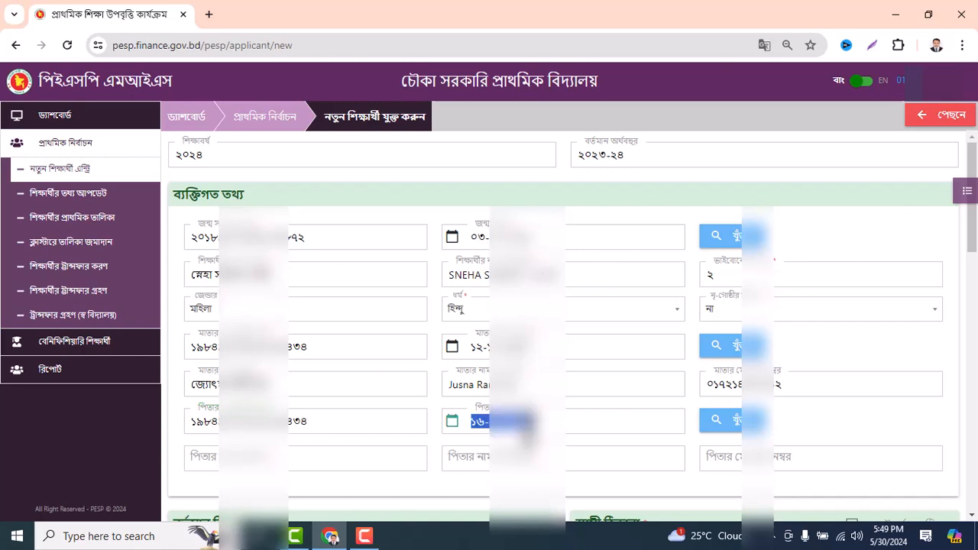
key(BackSpace)
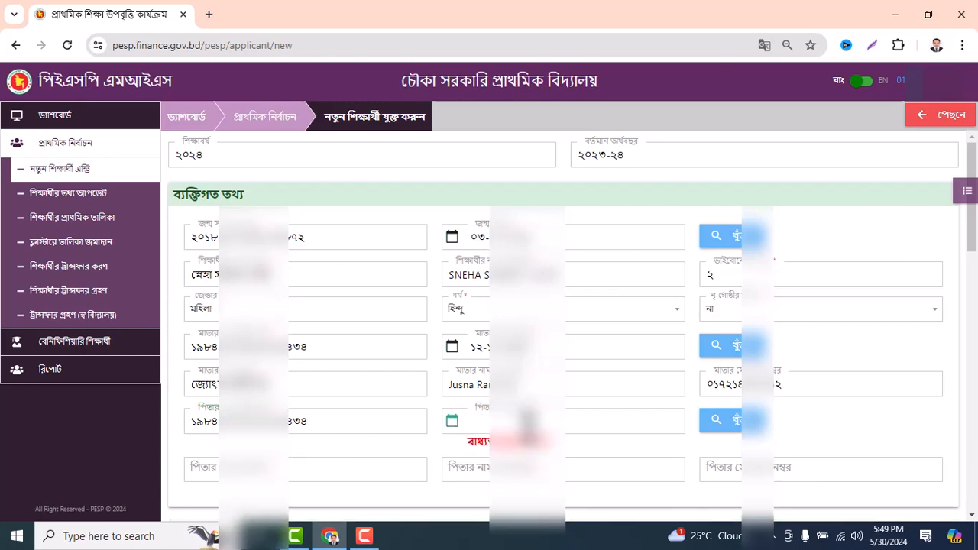
text(12-1)
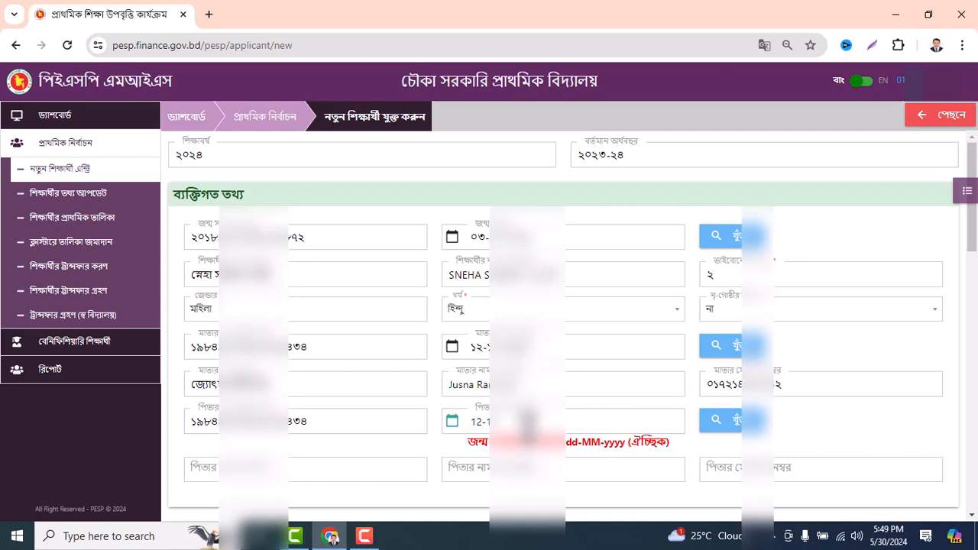
text(1984)
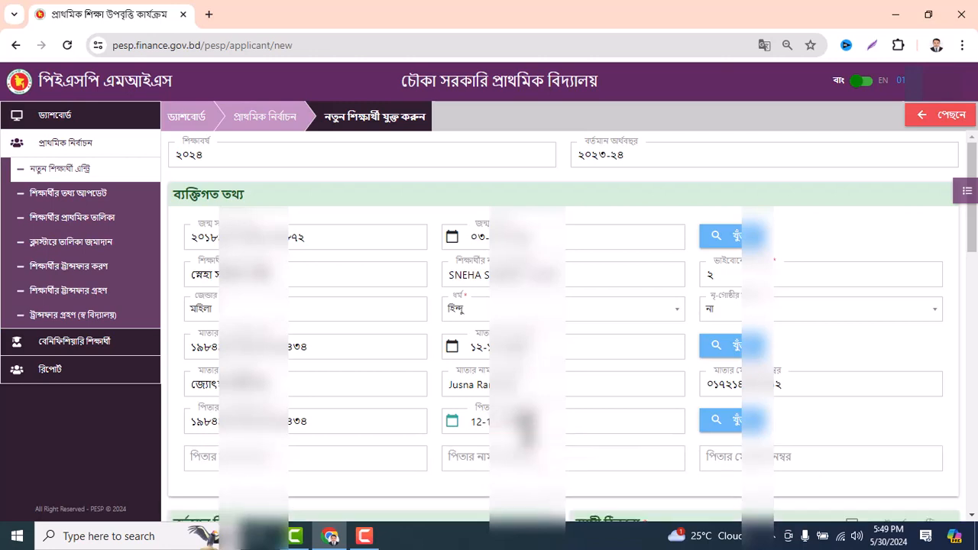
Use the calendar picker to set the father's date of birth to 12 November 1984
click(367, 440)
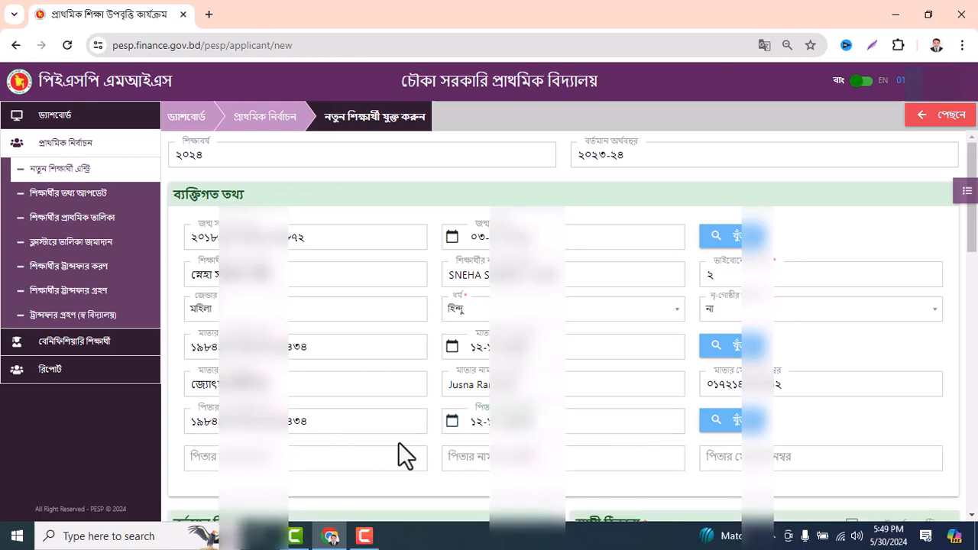
click(356, 425)
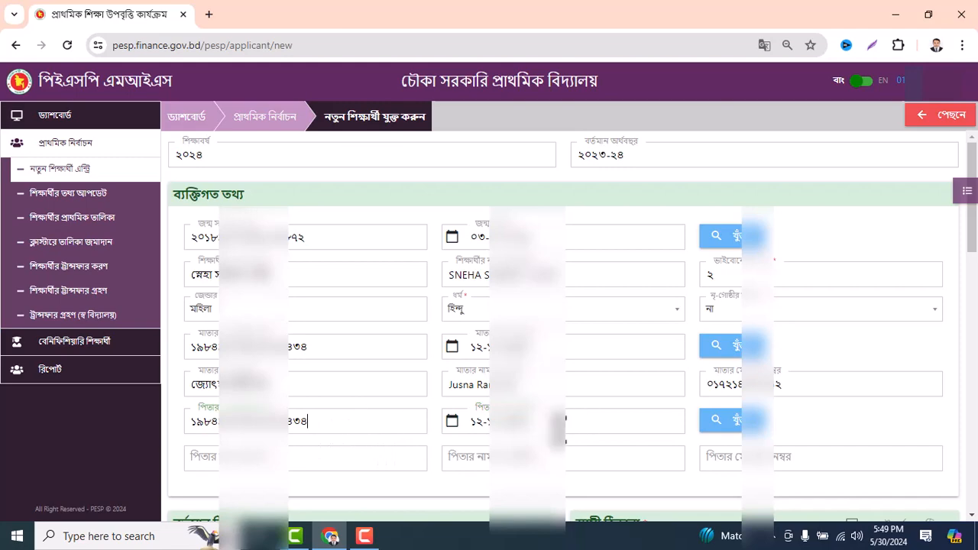
click(554, 421)
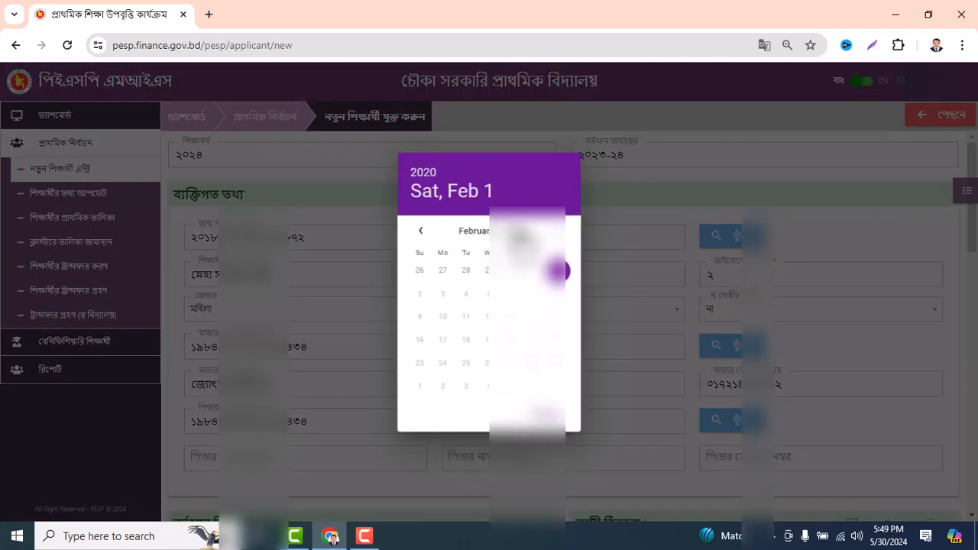
click(516, 232)
scroll(517, 312, up, 7)
scroll(513, 312, down, 4)
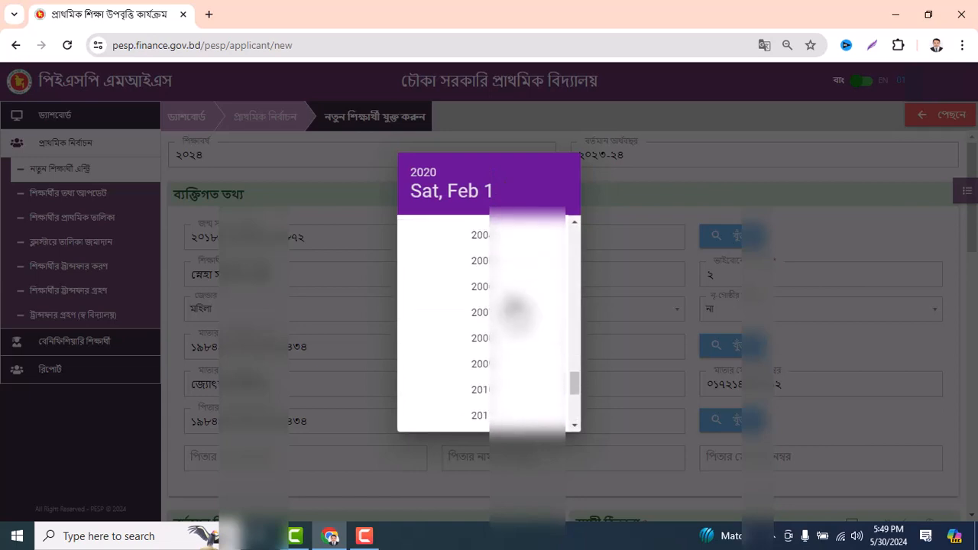
scroll(516, 310, down, 2)
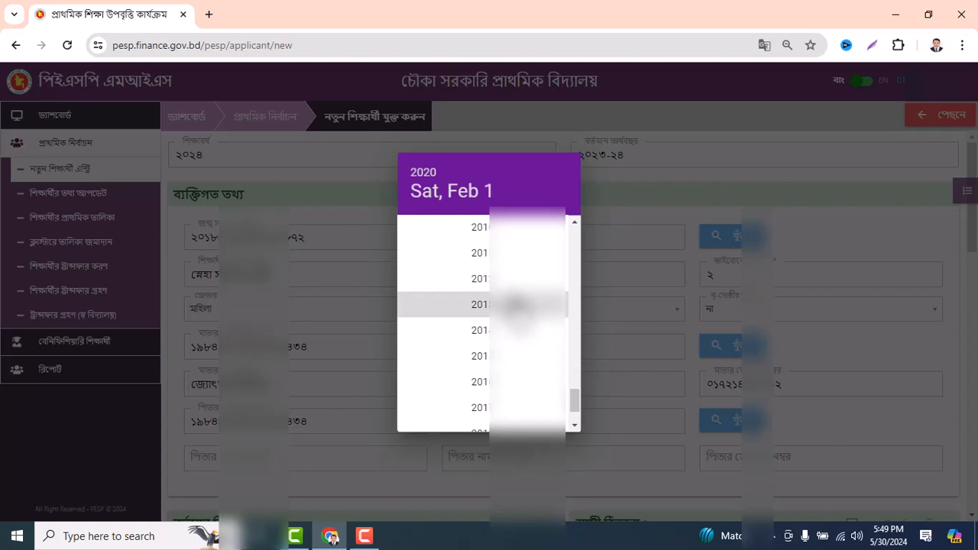
scroll(517, 307, up, 5)
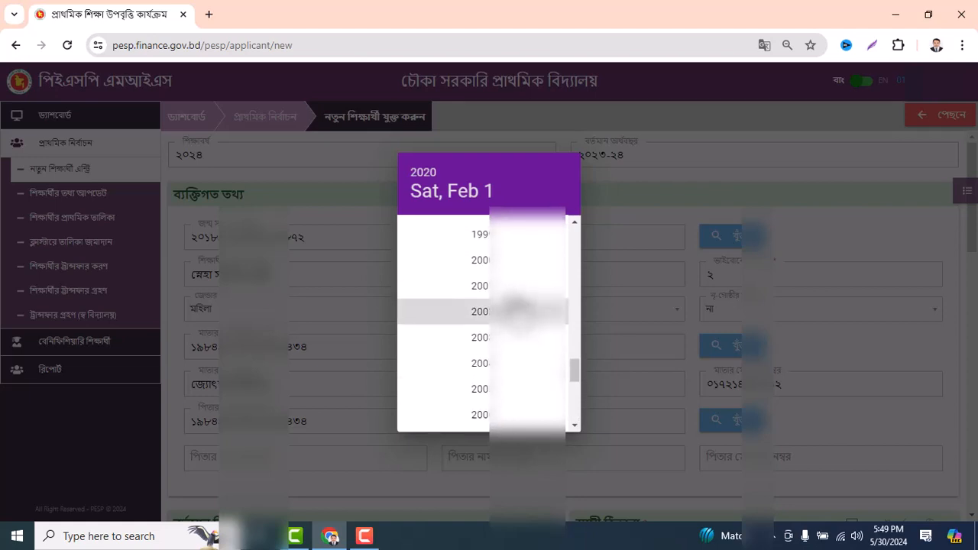
scroll(516, 307, up, 5)
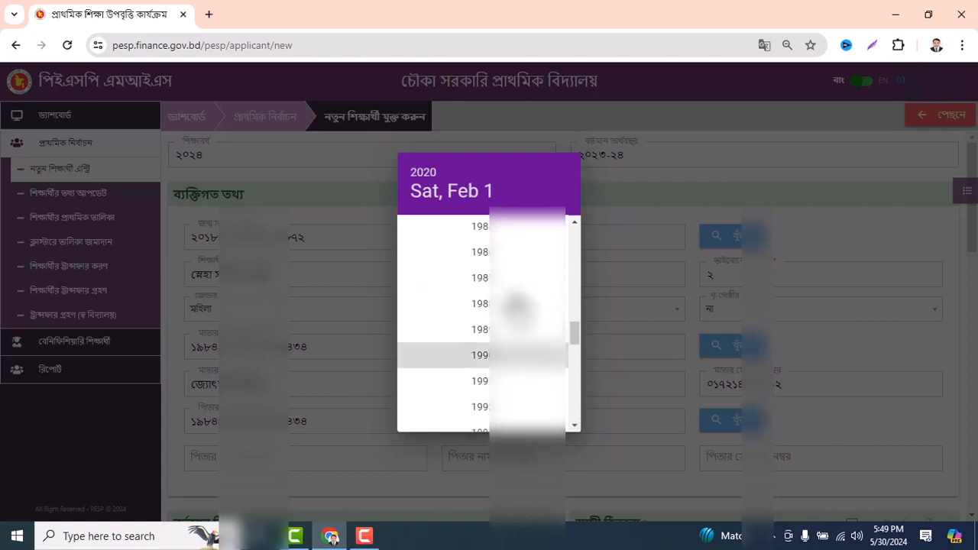
click(517, 303)
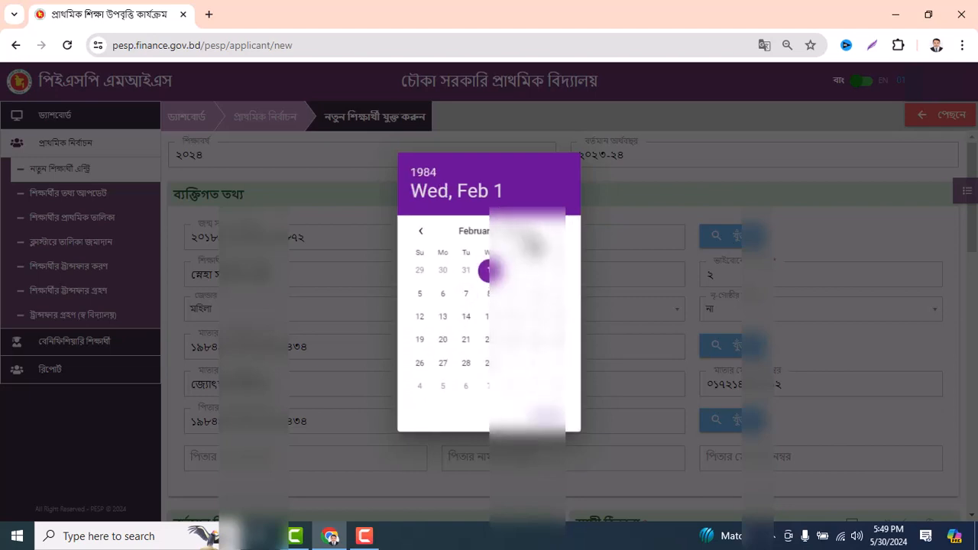
click(472, 230)
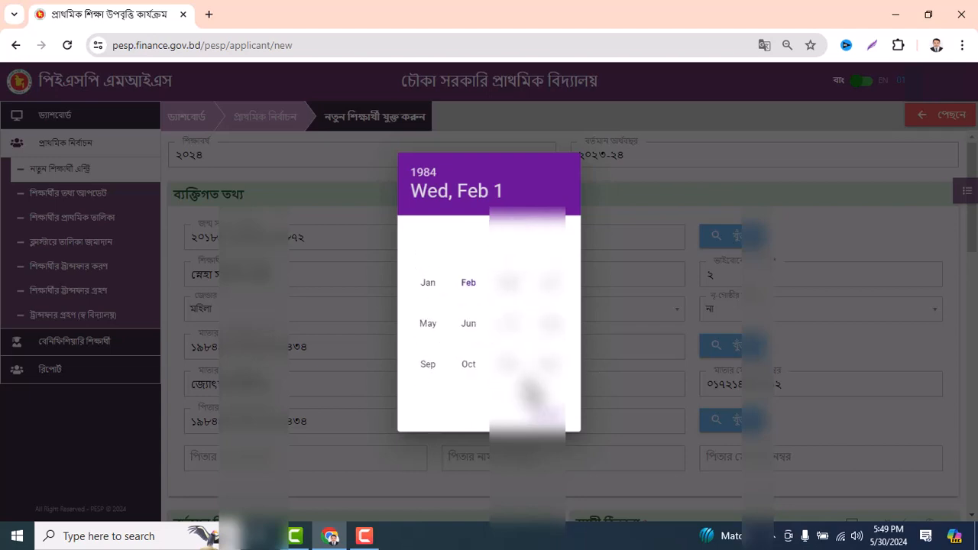
click(508, 364)
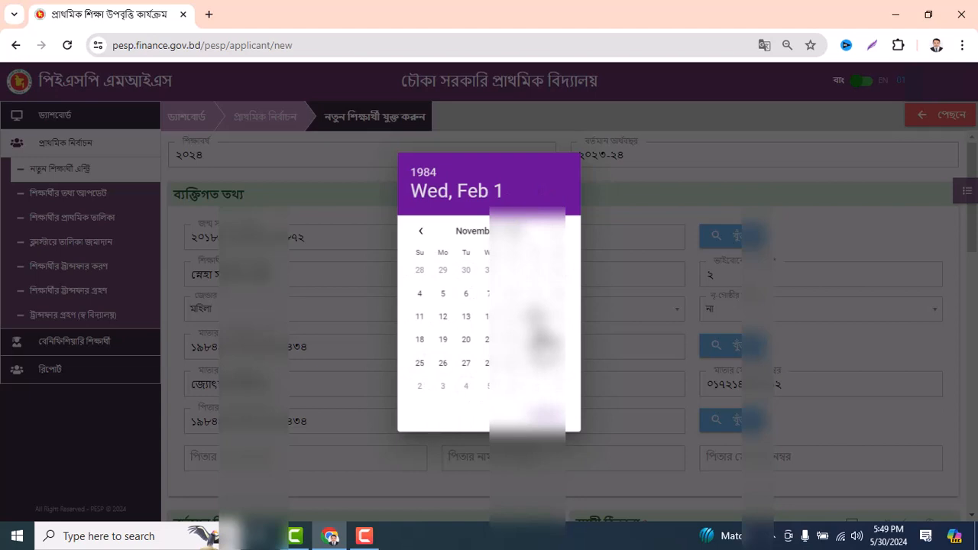
click(443, 317)
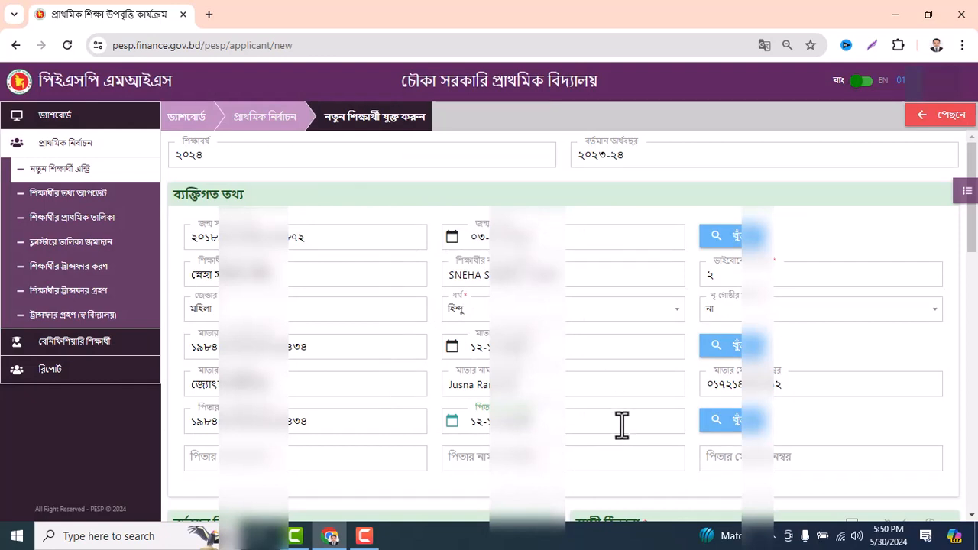
Fetch the father's Bangla and English names from his NID and enter his mobile number
click(725, 424)
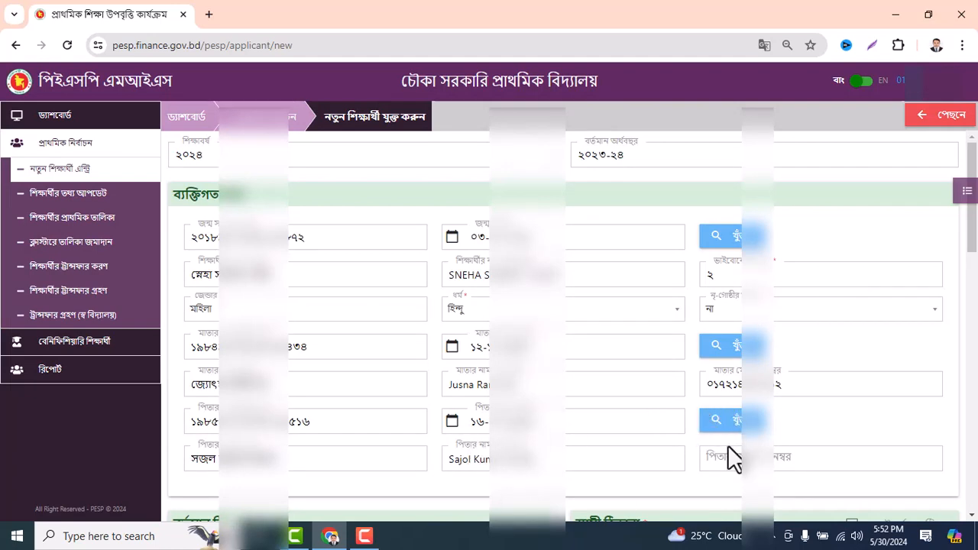
scroll(730, 435, down, 2)
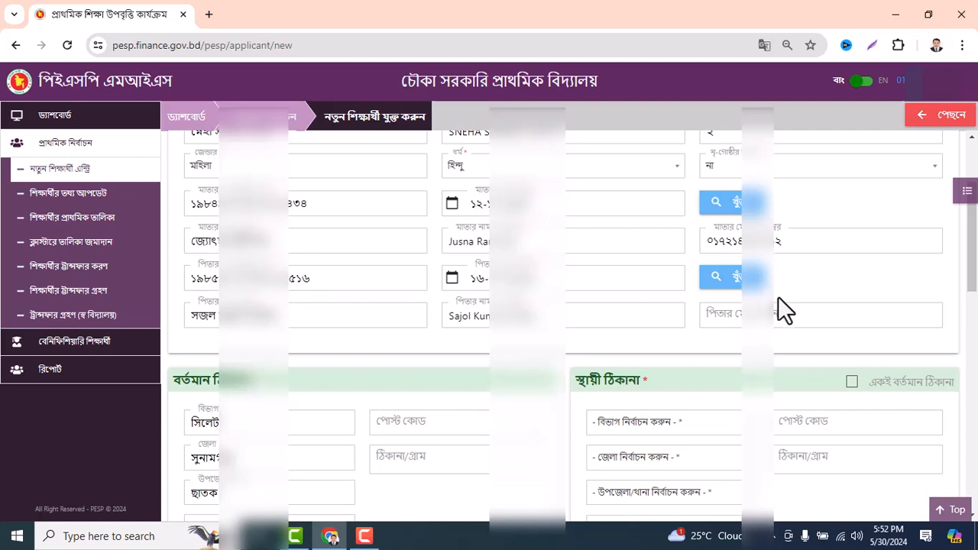
click(728, 315)
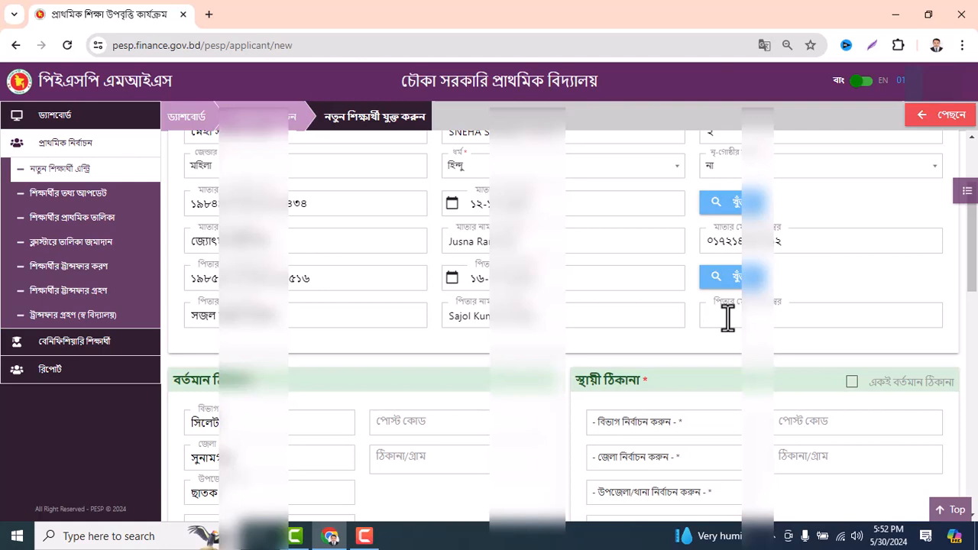
Select the union (পৌরসভা/ইউনিয়ন) for the student's present address
scroll(660, 308, down, 2)
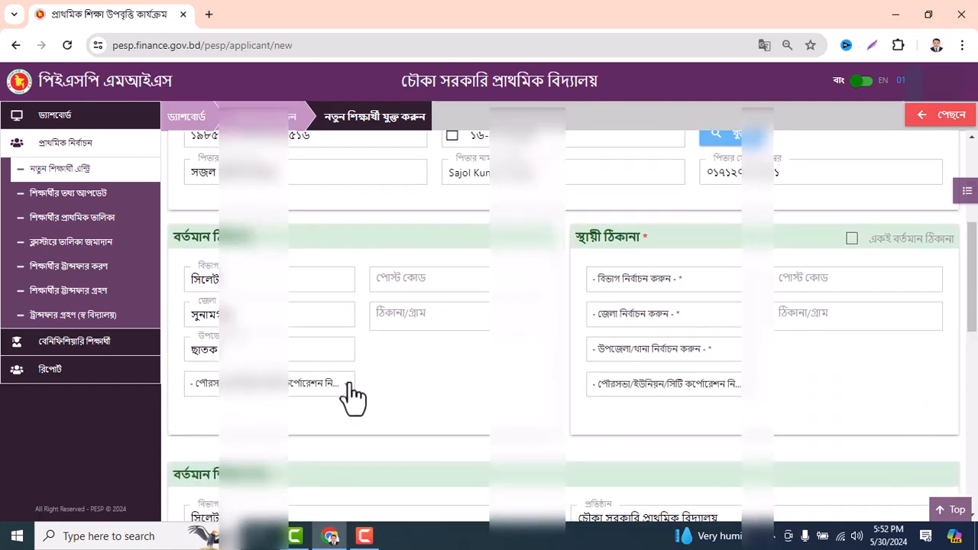
click(307, 386)
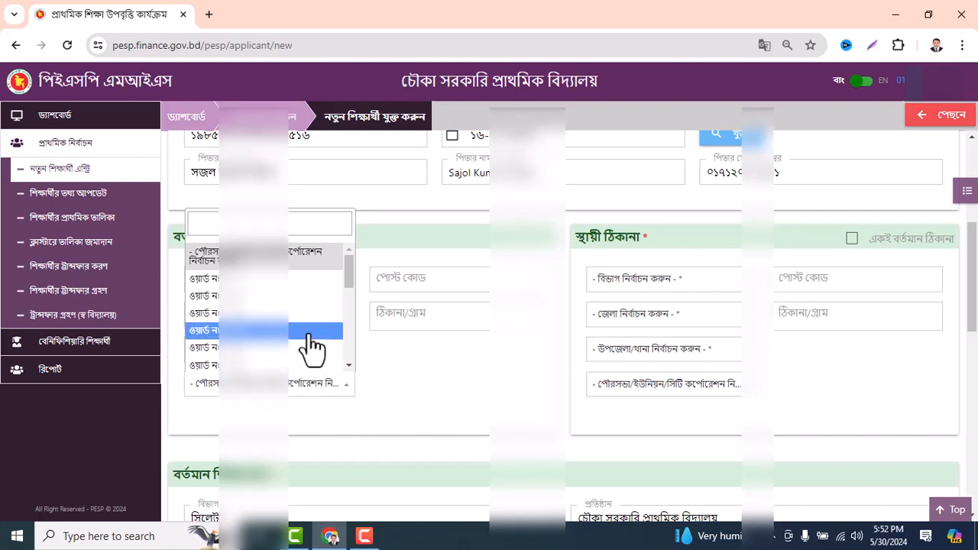
scroll(312, 338, down, 5)
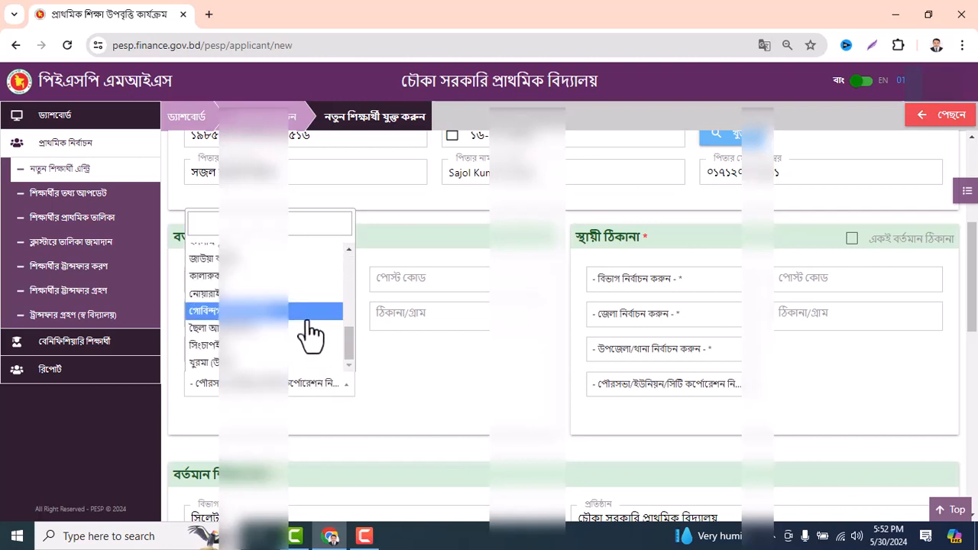
scroll(310, 321, up, 2)
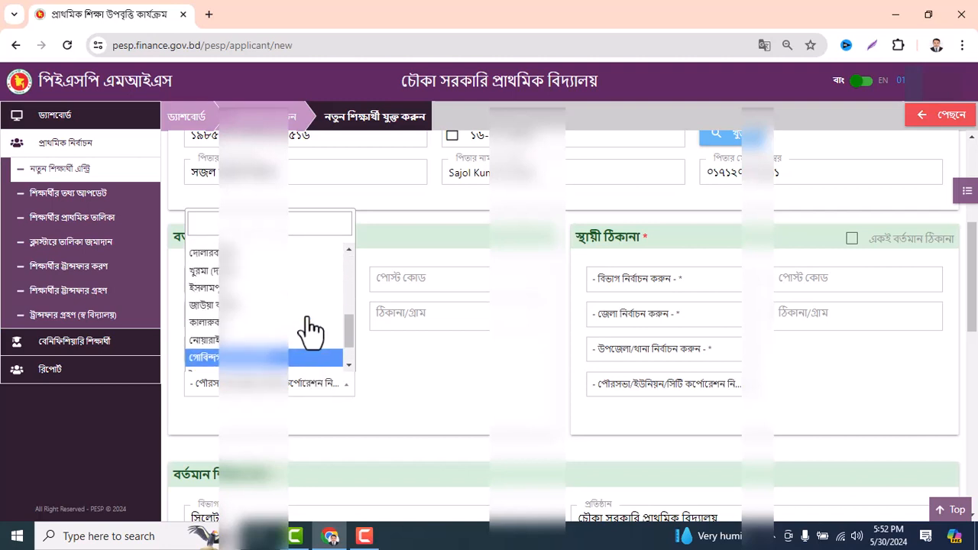
click(260, 297)
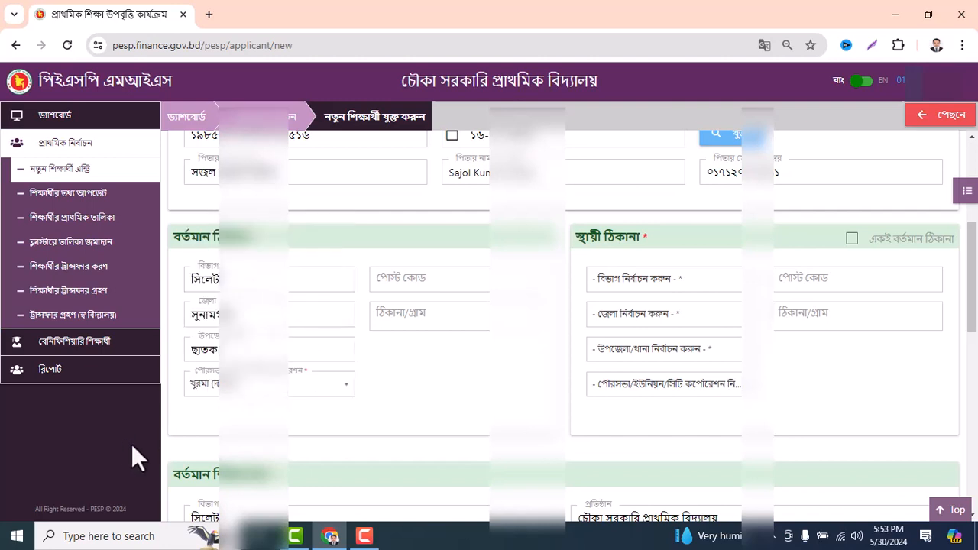
Enter the present post code and village, then tick 'একই বর্তমান ঠিকানা' to copy it
click(408, 280)
text(৩০৮৩)
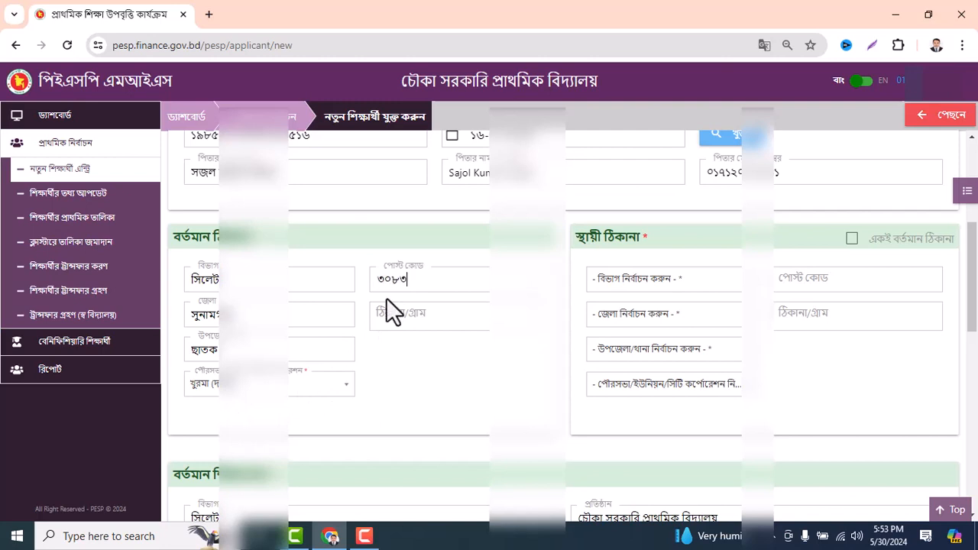
click(408, 316)
text(েচ)
text(চে)
text(কা)
click(853, 239)
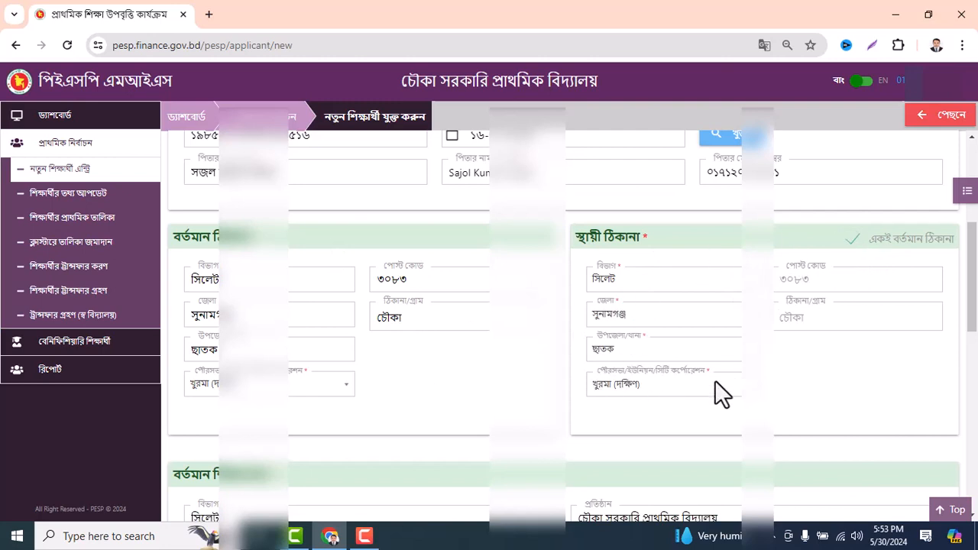
Set class প্রাক প্রাথমিক ৫+, shift প্রথম, section প্রযোজ্য নয়, and roll number ১
scroll(718, 388, down, 3)
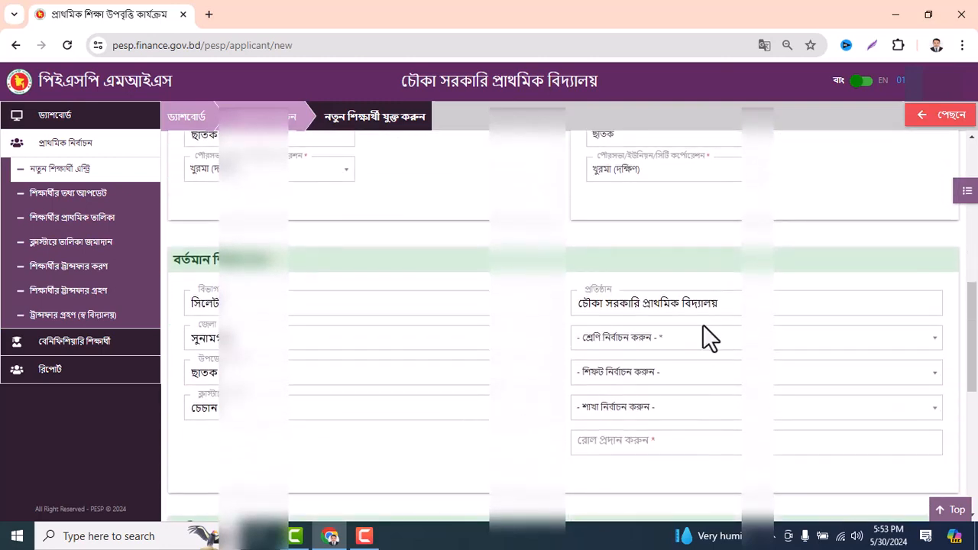
click(631, 351)
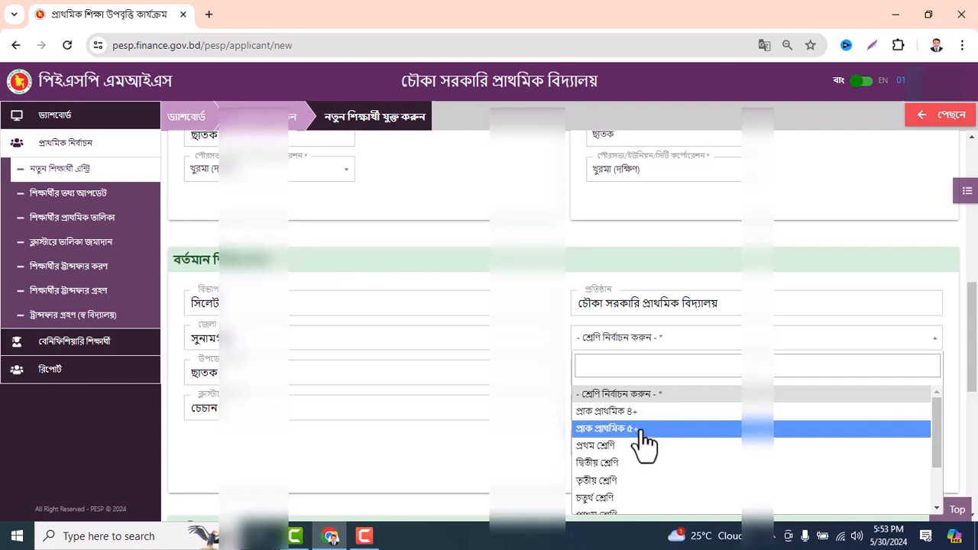
click(646, 429)
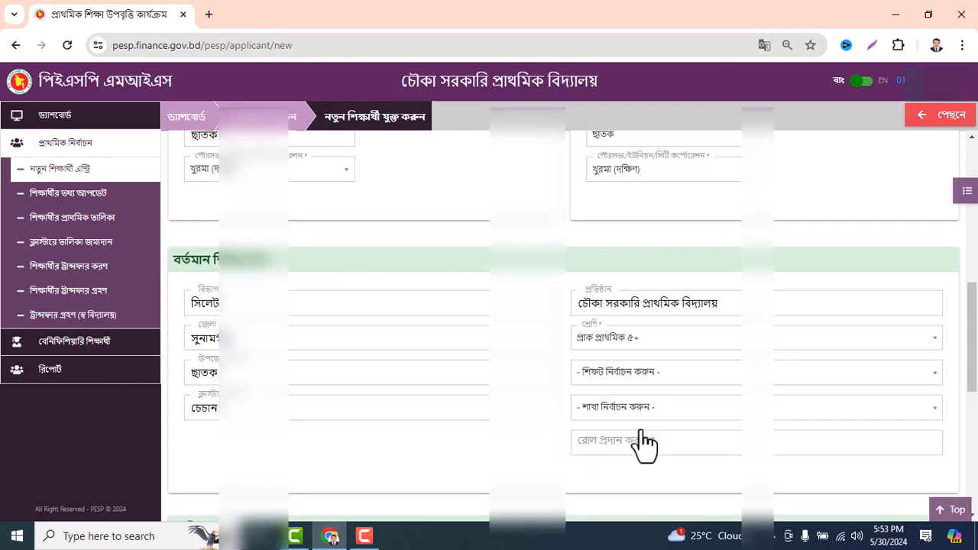
click(631, 389)
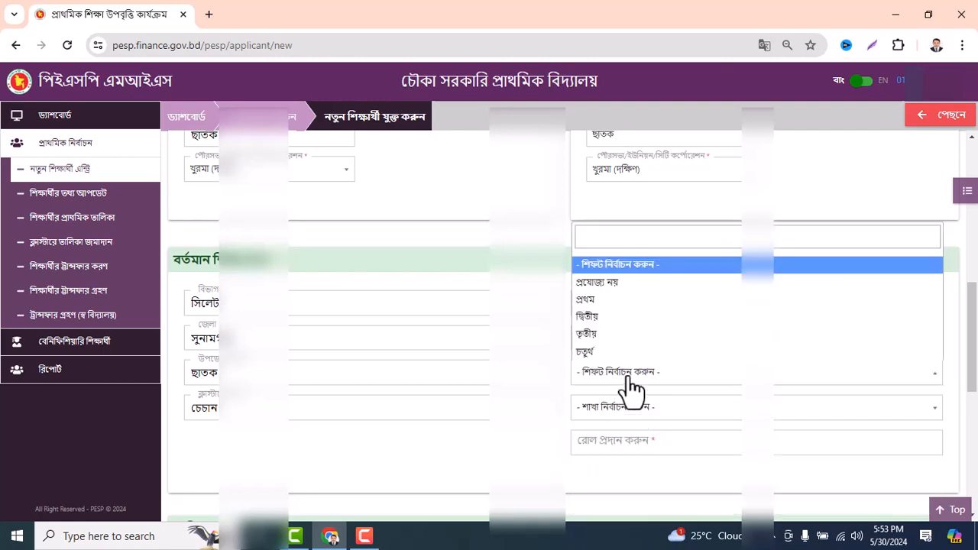
click(621, 310)
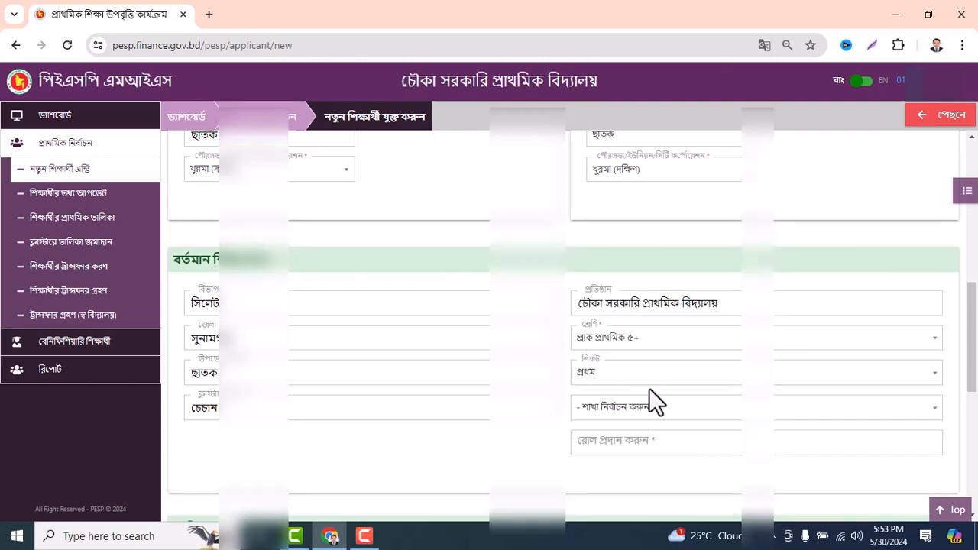
click(616, 415)
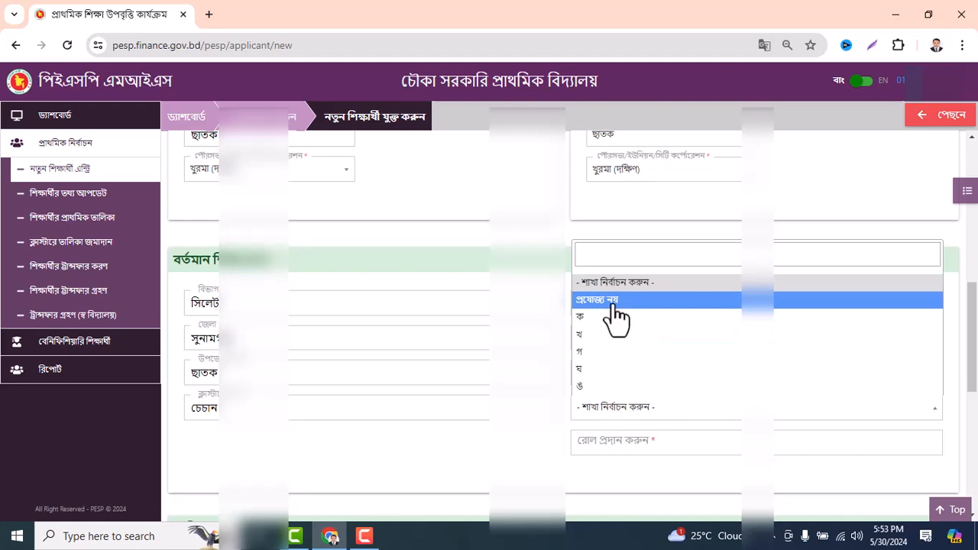
click(615, 304)
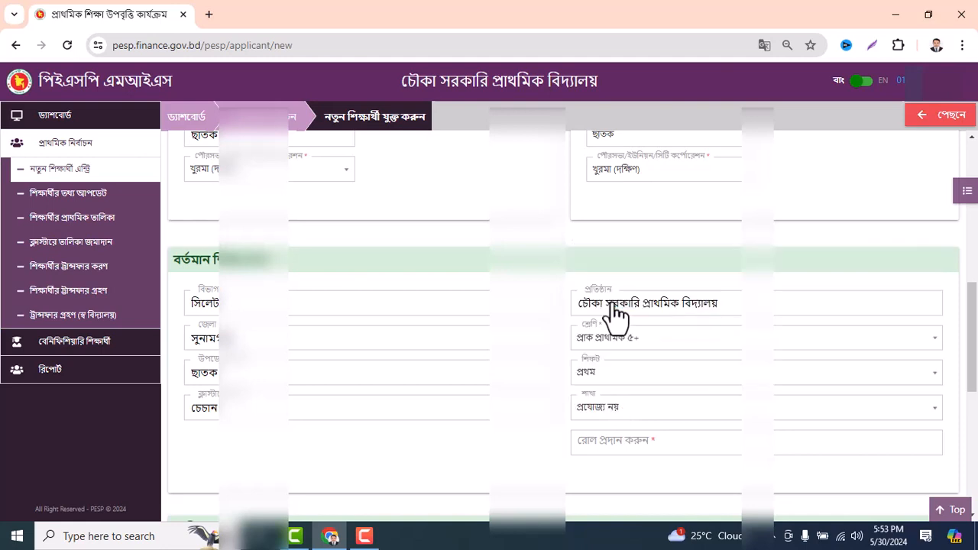
click(616, 439)
text(১)
scroll(572, 448, down, 3)
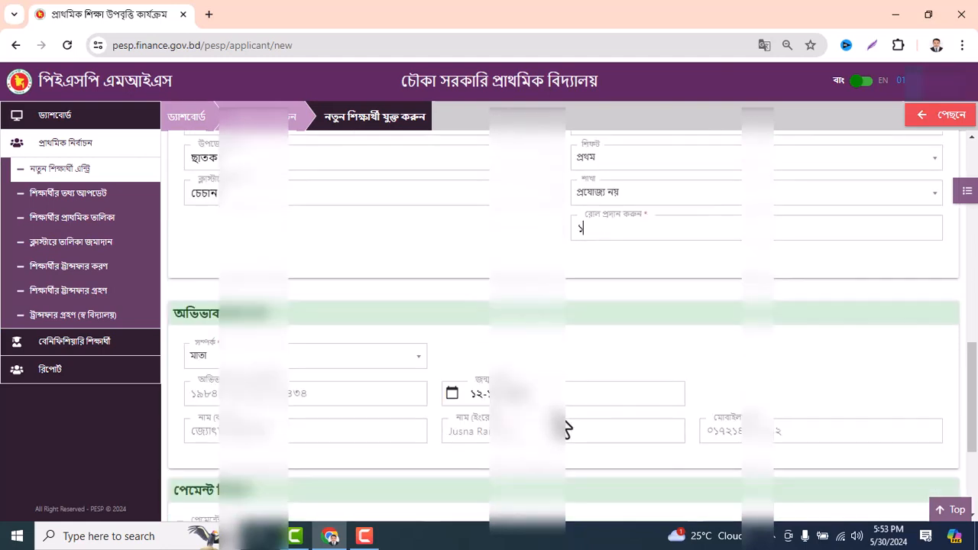
Keep মাতা as the student's guardian relationship
scroll(543, 428, down, 1)
scroll(442, 416, down, 3)
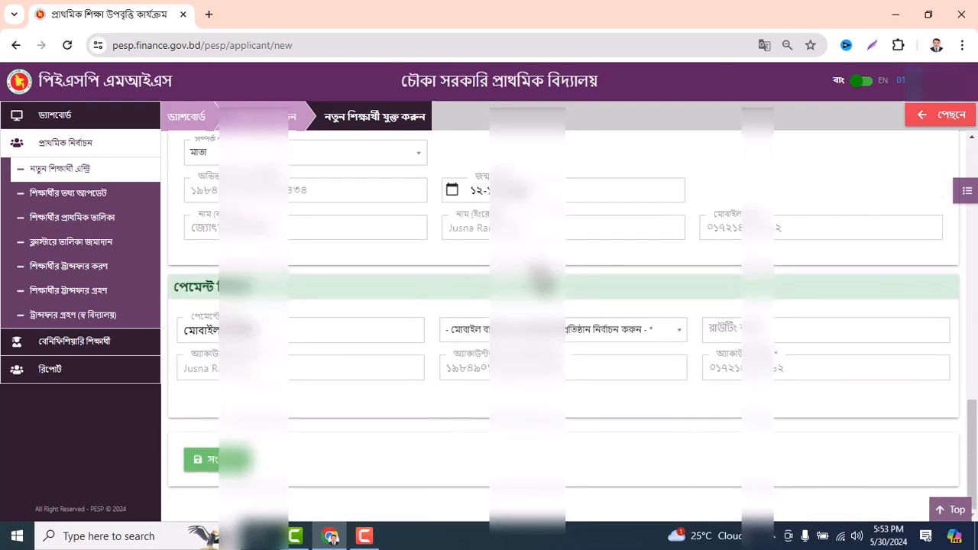
scroll(462, 313, up, 1)
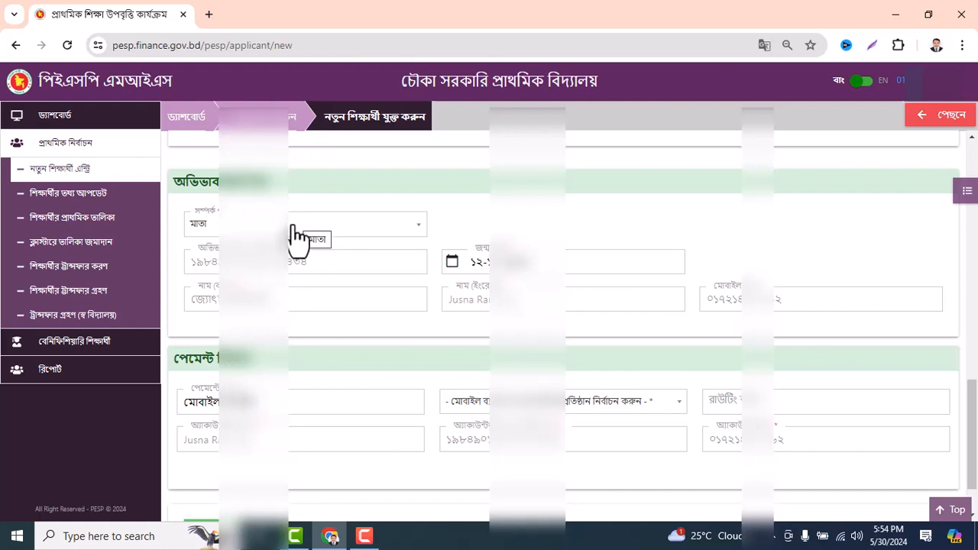
click(297, 235)
key(Down)
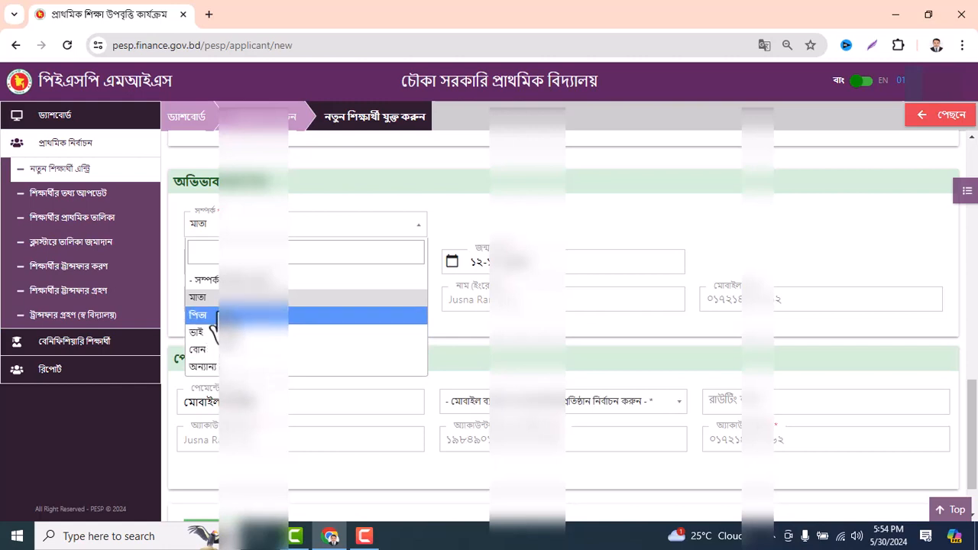
click(215, 299)
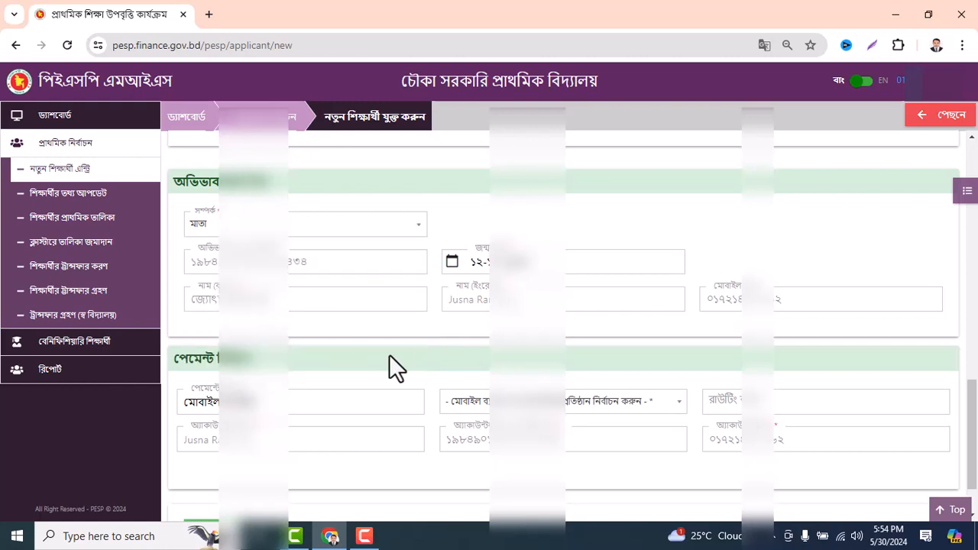
Choose নগদ as the mobile banking provider, filling routing number 200275
scroll(372, 353, down, 1)
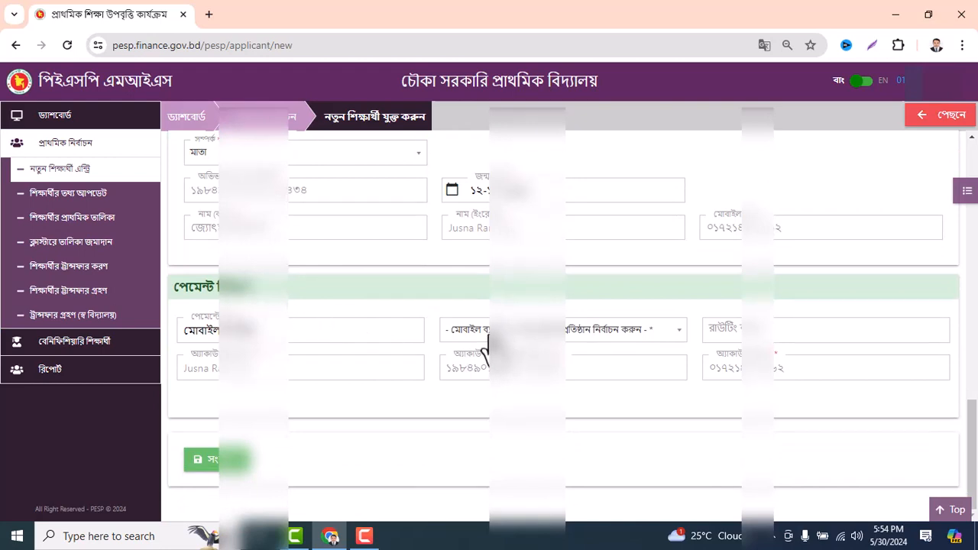
click(520, 334)
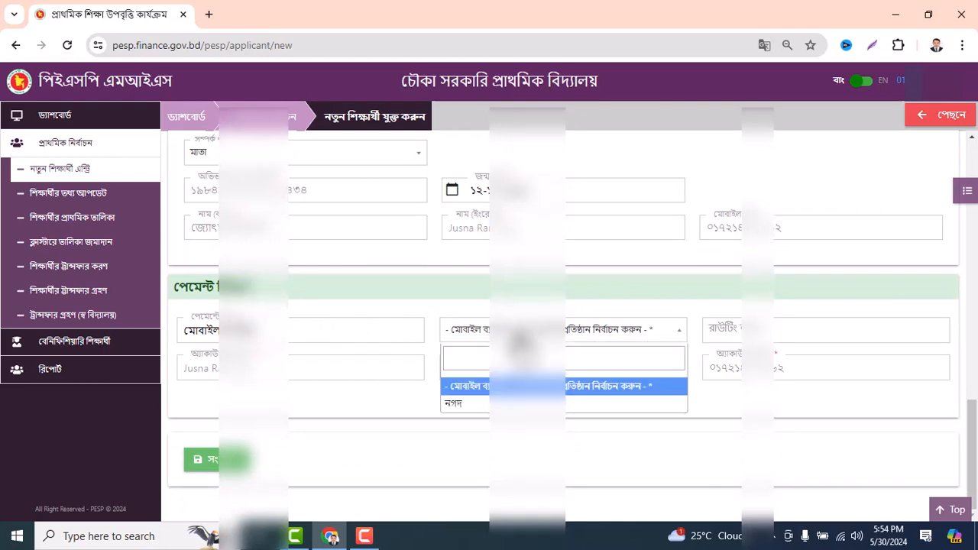
click(467, 403)
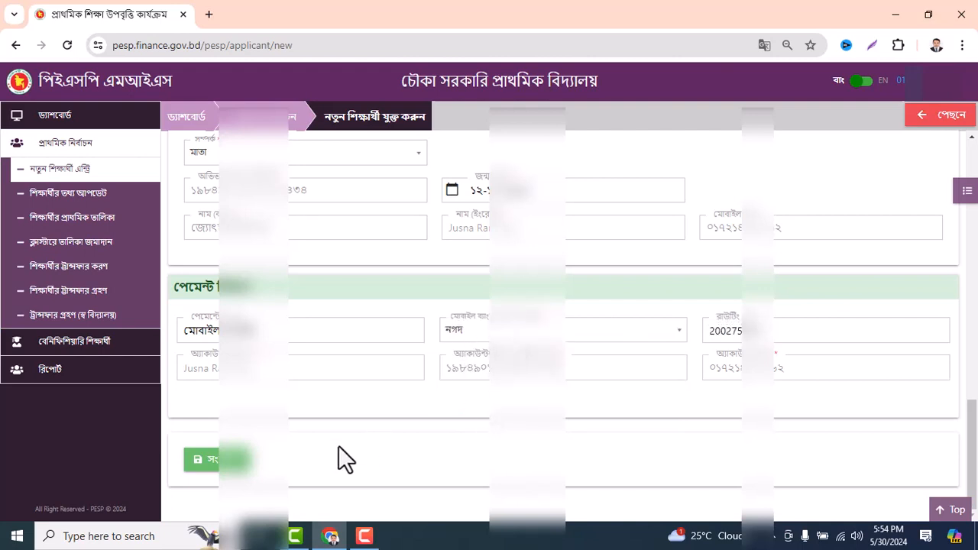
Save the new student entry with the সংরক্ষণ button
click(215, 461)
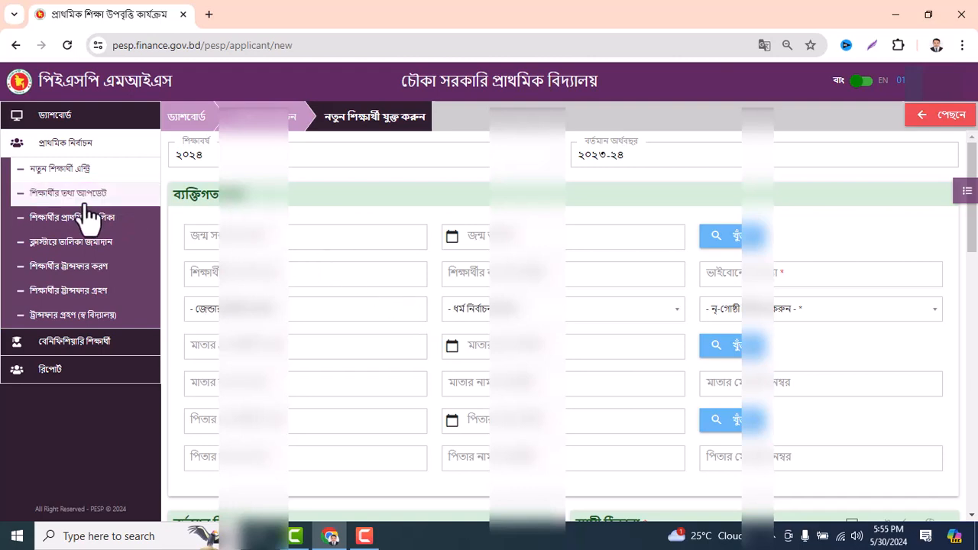
In শিক্ষার্থীর তথ্য আপডেট, view the saved student's details, then open the record for editing
click(67, 197)
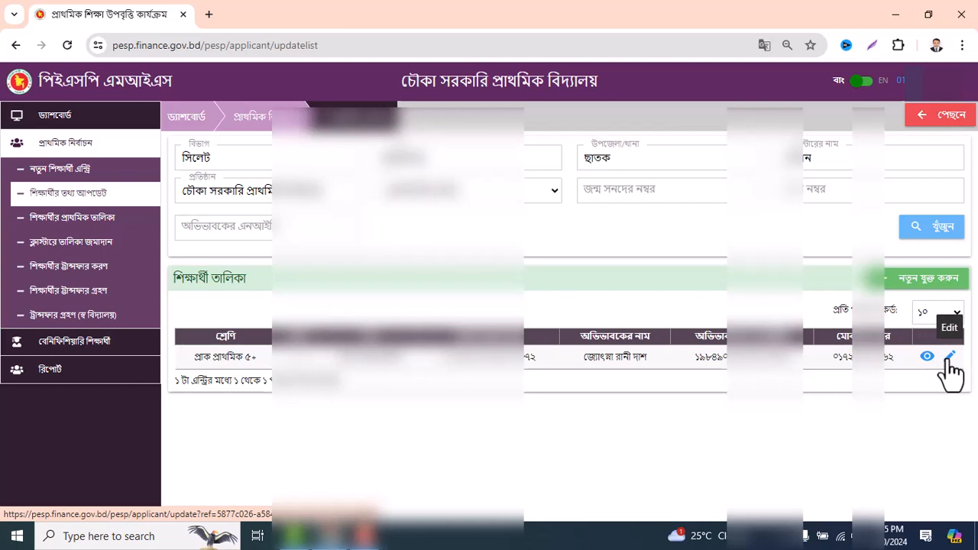
click(927, 357)
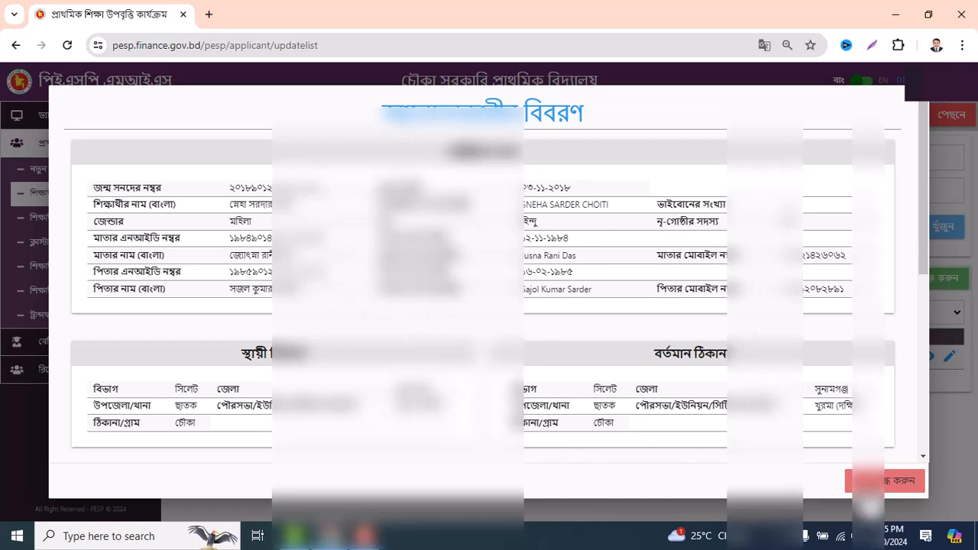
click(878, 480)
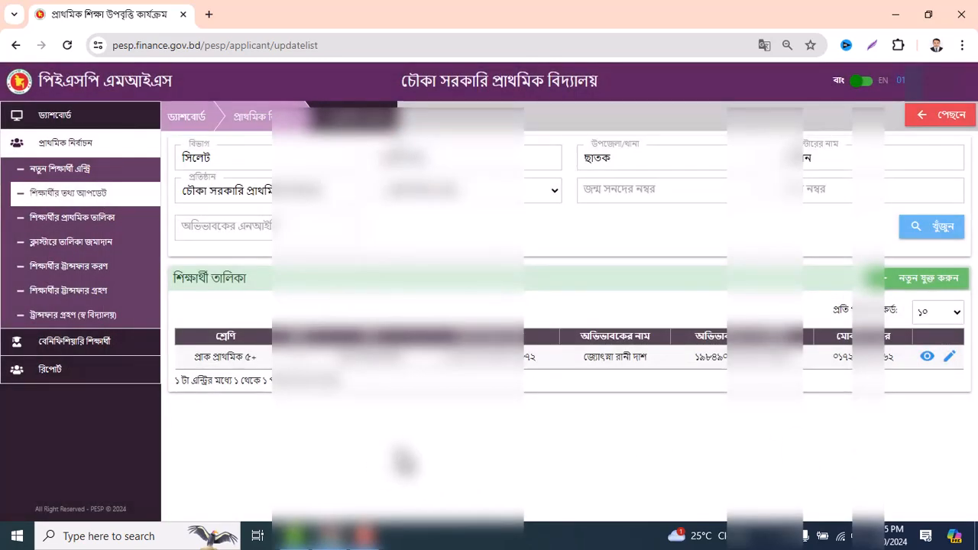
click(951, 359)
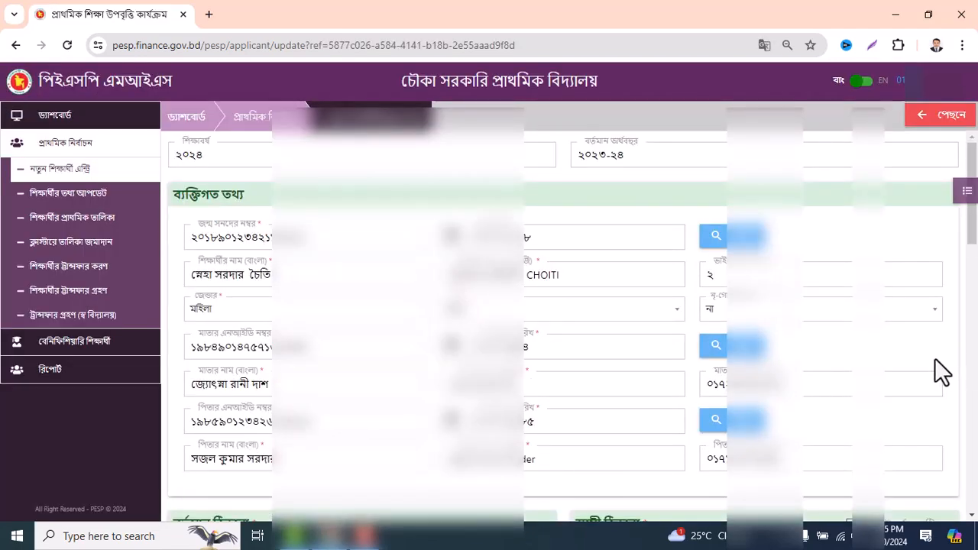
scroll(934, 357, down, 10)
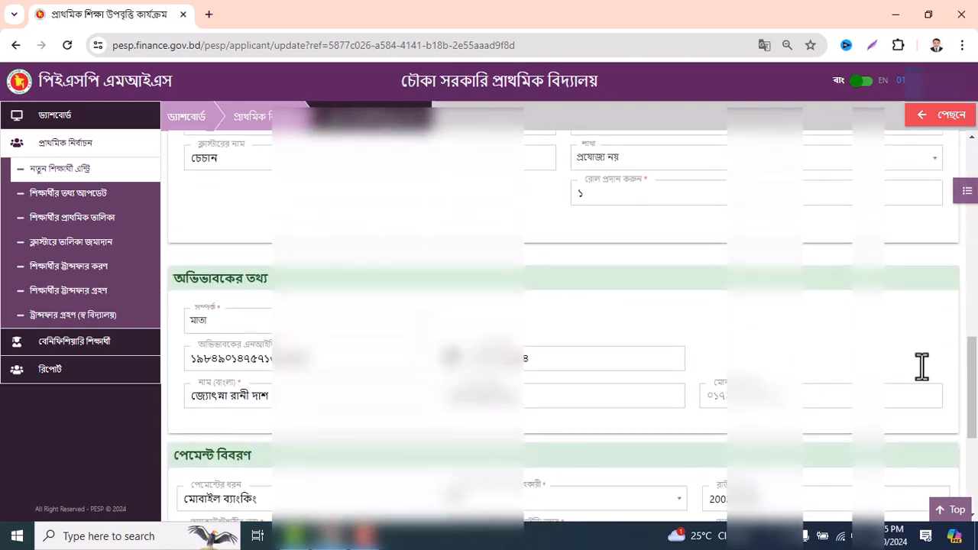
scroll(923, 366, down, 4)
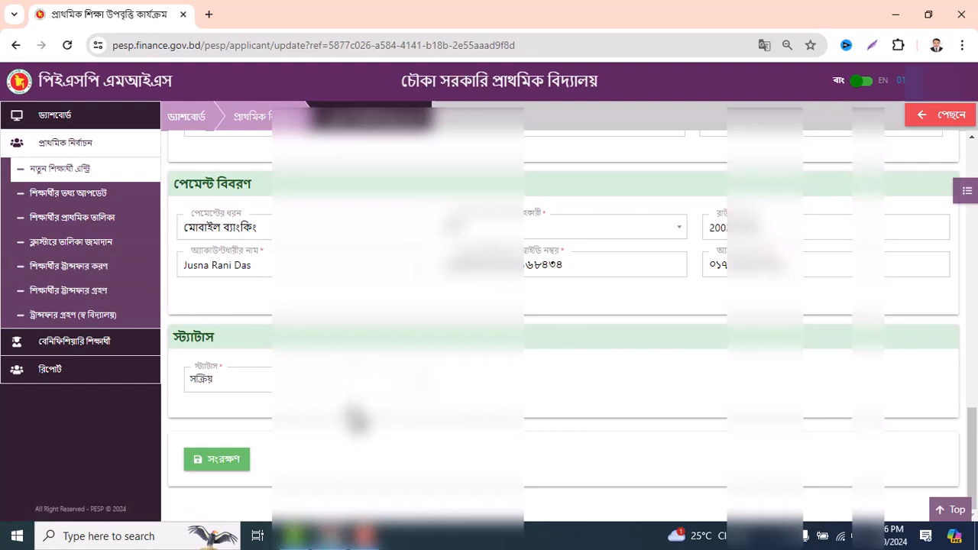
scroll(355, 416, up, 1)
scroll(356, 418, up, 6)
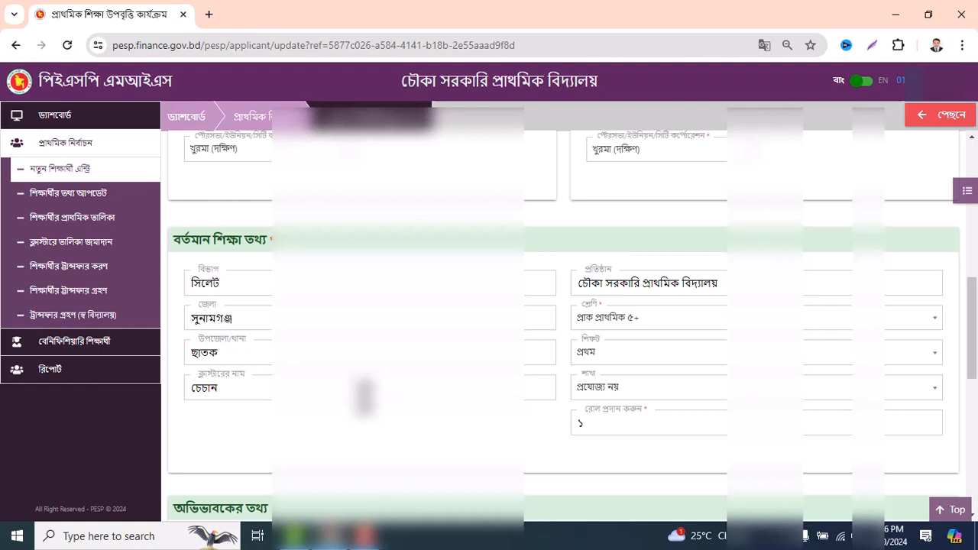
scroll(364, 396, up, 5)
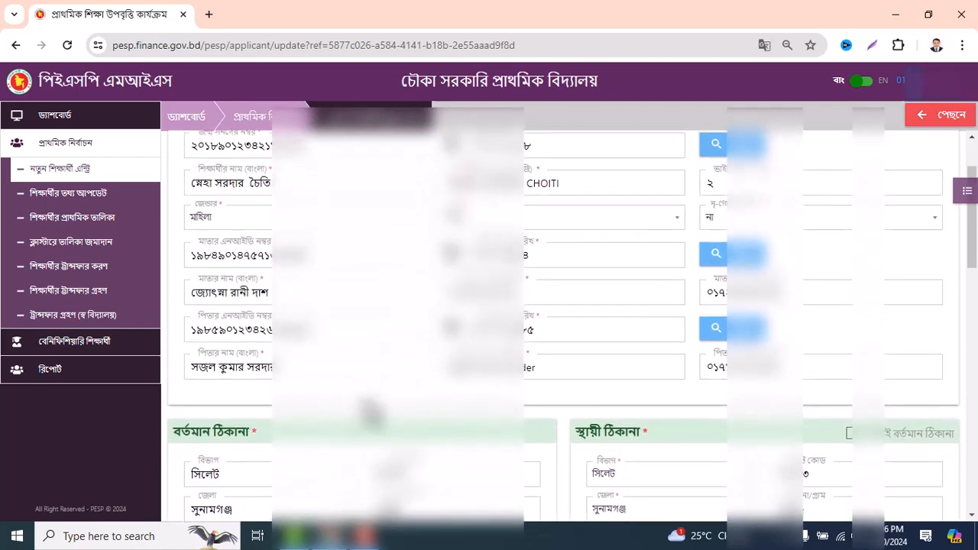
scroll(363, 395, up, 1)
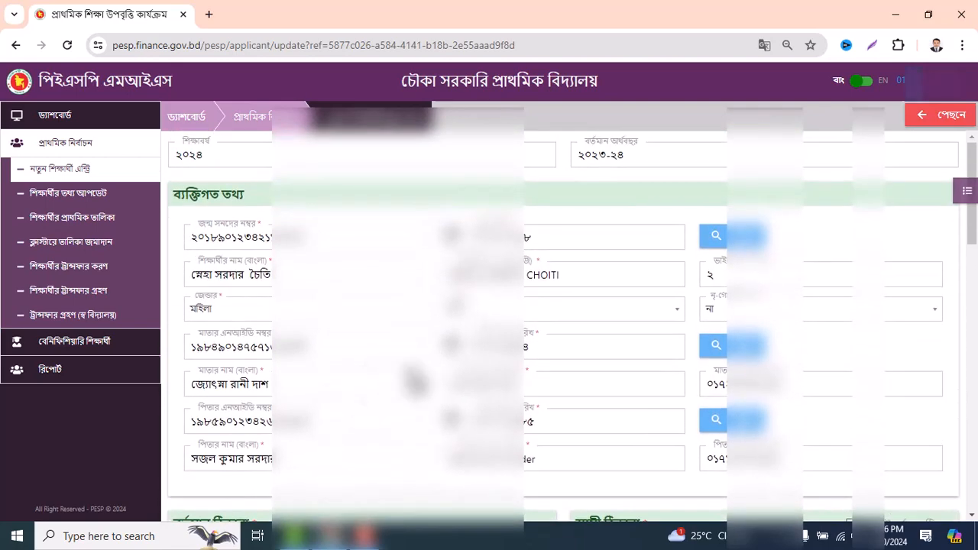